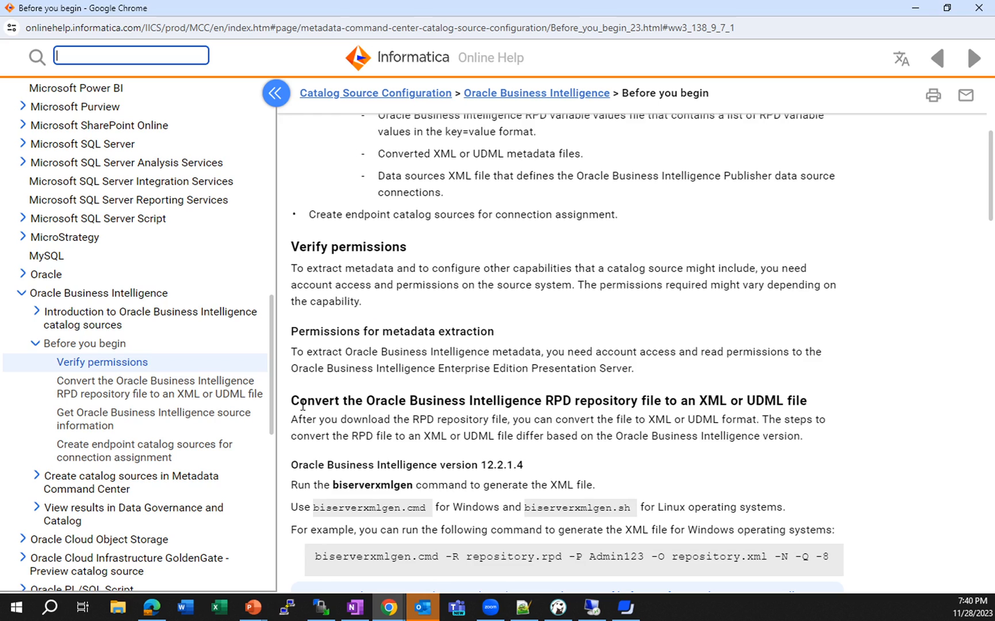
- Review the help page's instructions for converting the Oracle Business Intelligence RPD repository file to XML or UDML across versions
{"action": "scroll", "coordinate": [311, 402], "scroll_direction": "down", "scroll_amount": 1}
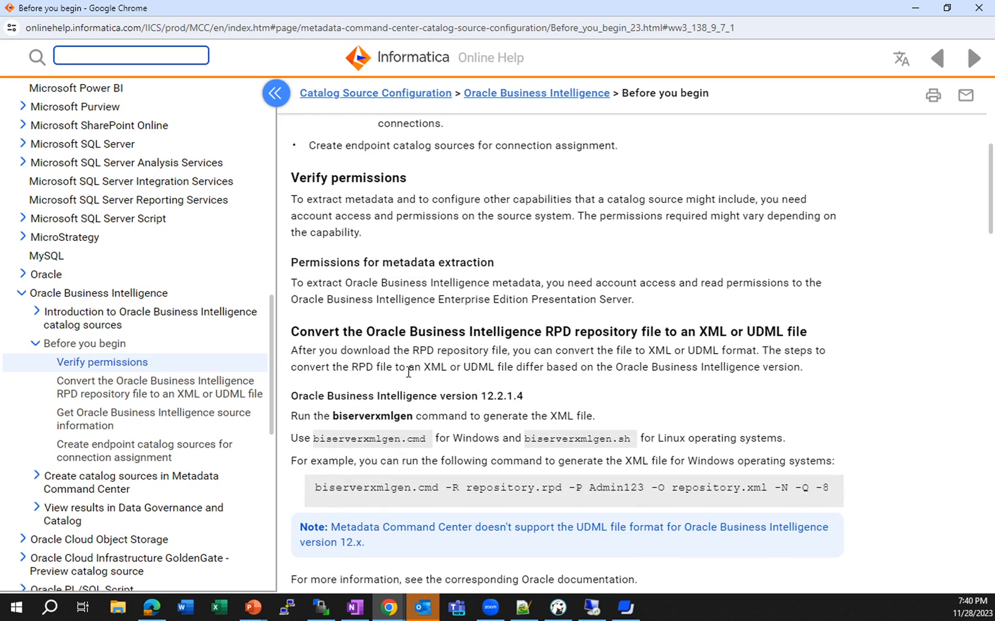
{"action": "scroll", "coordinate": [413, 373], "scroll_direction": "down", "scroll_amount": 1}
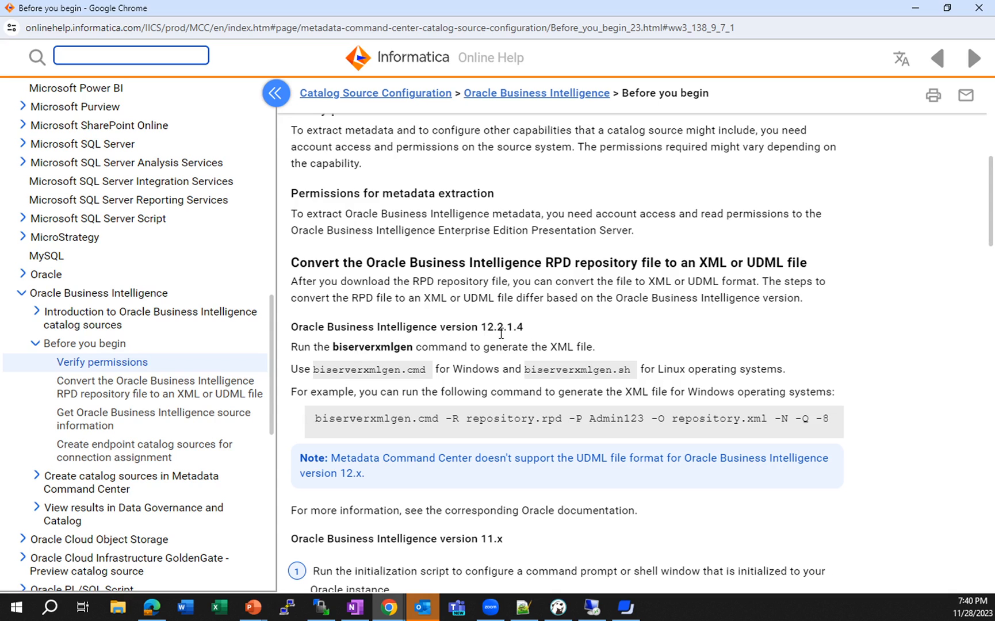
{"action": "scroll", "coordinate": [516, 390], "scroll_direction": "down", "scroll_amount": 2}
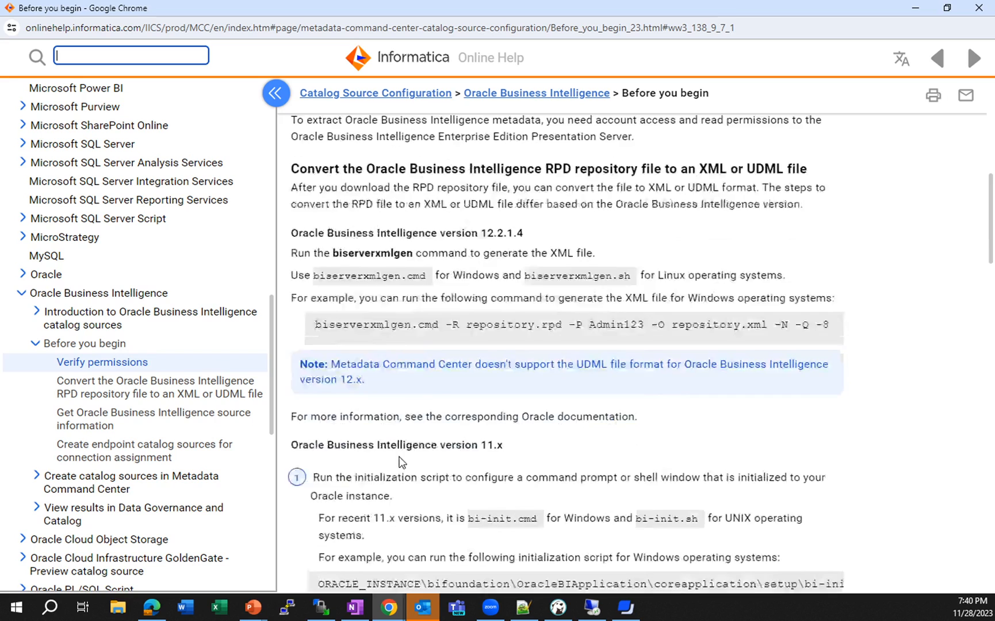
{"action": "scroll", "coordinate": [498, 397], "scroll_direction": "down", "scroll_amount": 2}
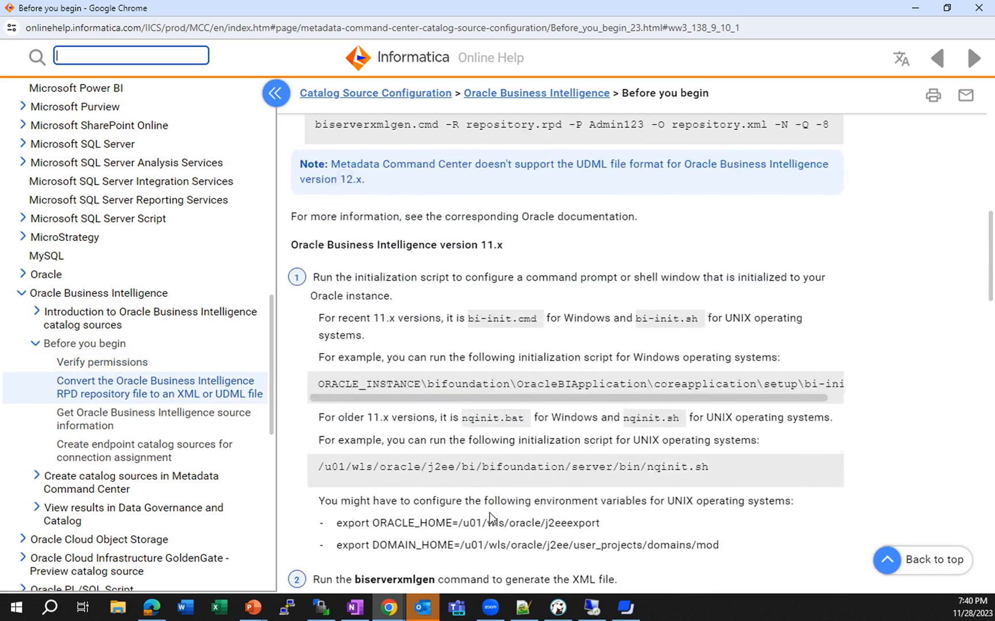
{"action": "scroll", "coordinate": [492, 517], "scroll_direction": "down", "scroll_amount": 2}
{"action": "scroll", "coordinate": [575, 467], "scroll_direction": "down", "scroll_amount": 3}
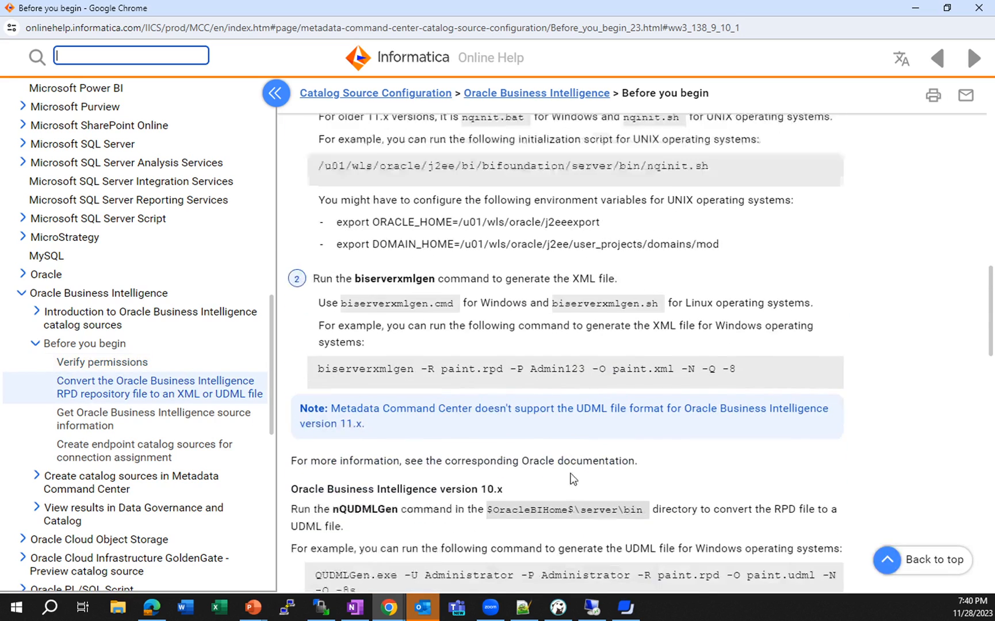
{"action": "scroll", "coordinate": [454, 468], "scroll_direction": "up", "scroll_amount": 2}
{"action": "scroll", "coordinate": [448, 467], "scroll_direction": "up", "scroll_amount": 6}
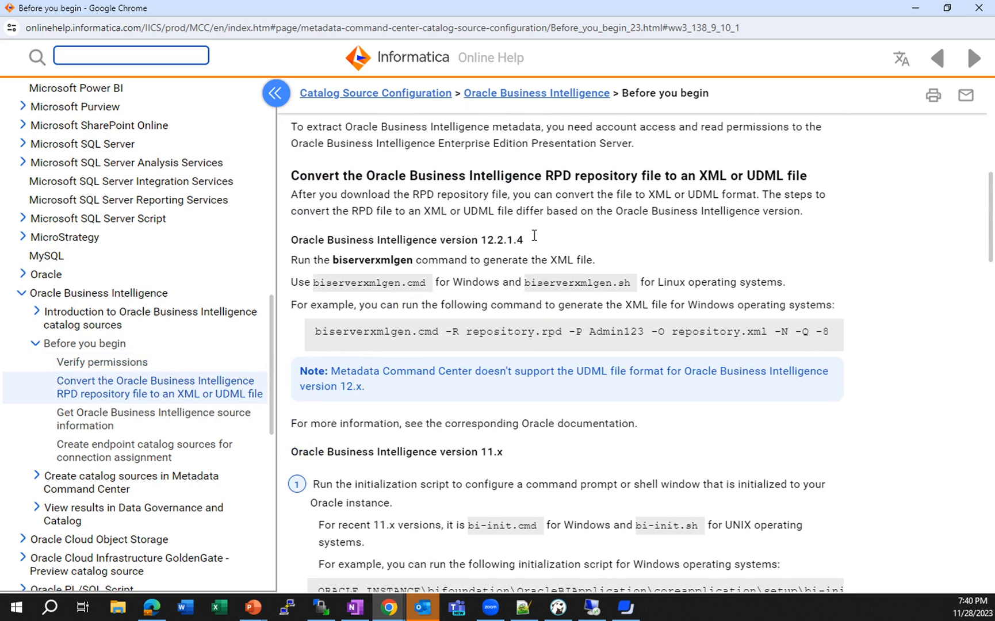
- Switch to the remote desktop session and examine the Command Prompt commands for downloading the RPD and generating the XML file
{"action": "left_click", "coordinate": [913, 11]}
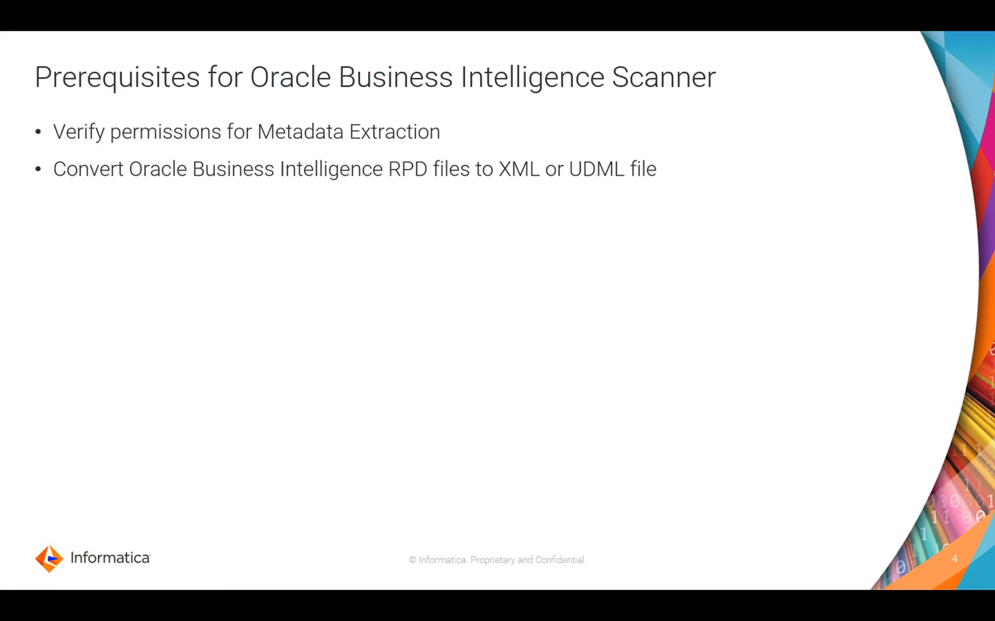
{"action": "left_click_drag", "start_coordinate": [497, 618], "coordinate": [547, 51]}
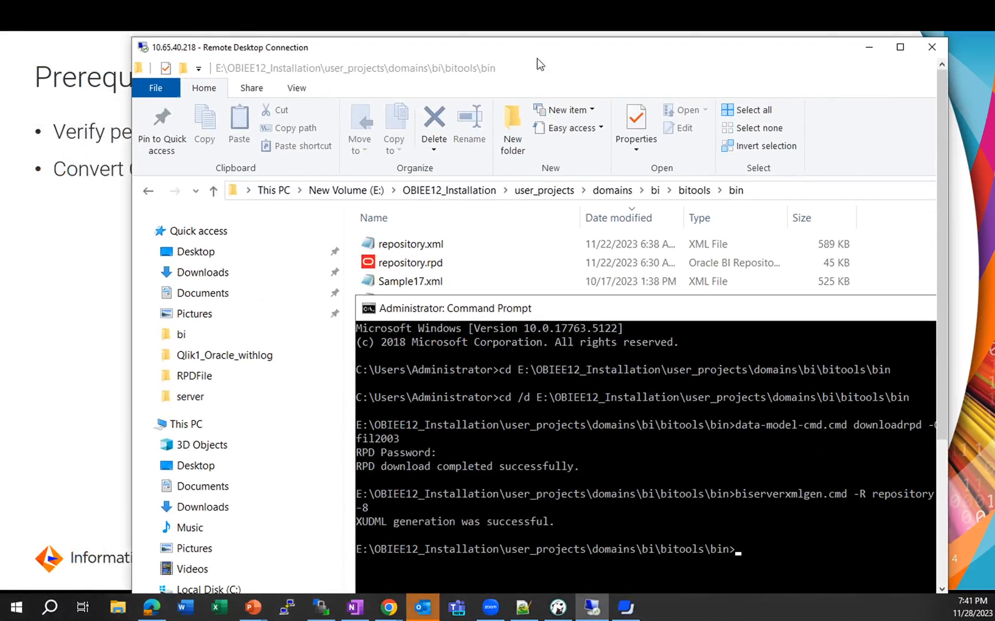
{"action": "left_click", "coordinate": [900, 47]}
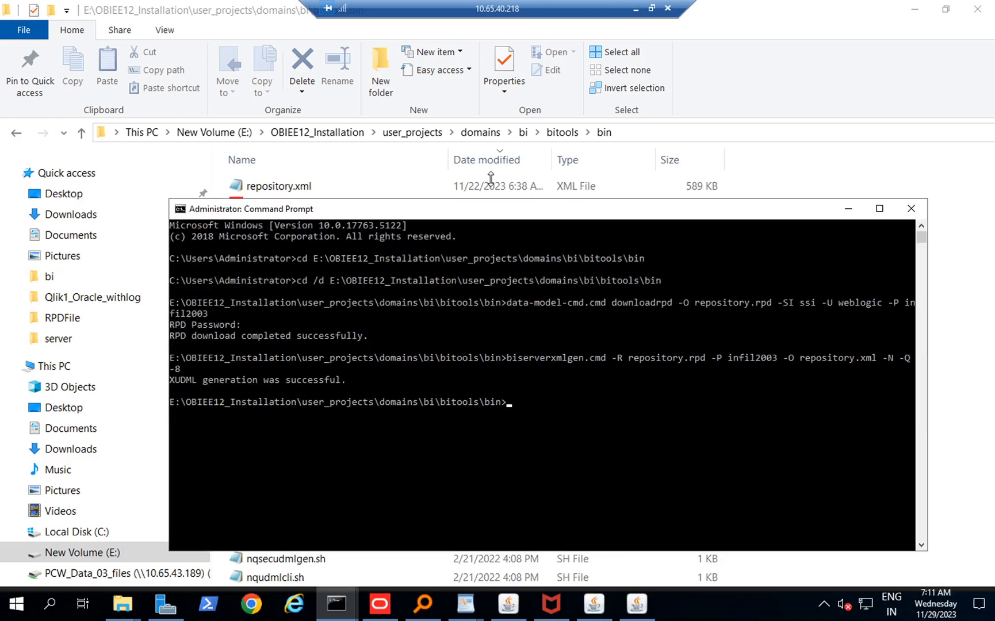
{"action": "left_click_drag", "start_coordinate": [502, 207], "coordinate": [442, 186]}
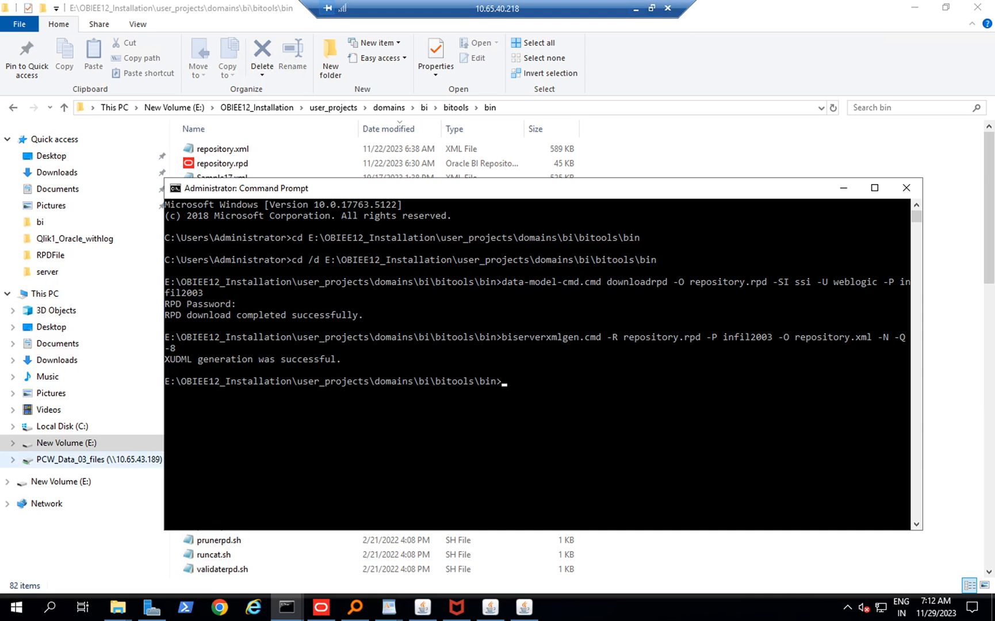
- Switch to Metadata Command Center and look up Oracle Business Intelligence among the predefined catalog sources for a new asset
{"action": "key", "text": "alt+Tab"}
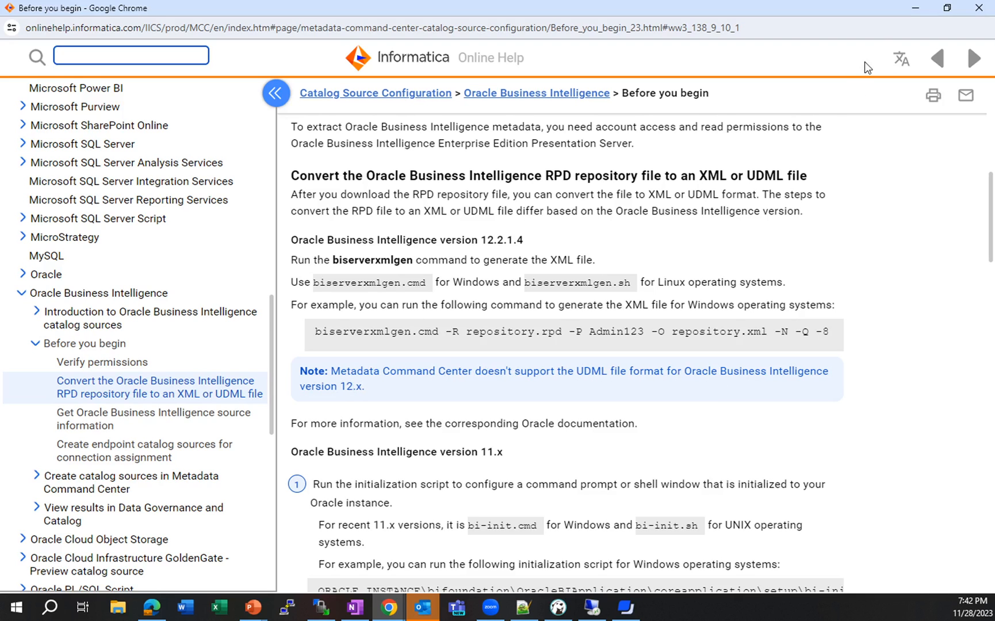
{"action": "left_click", "coordinate": [915, 9]}
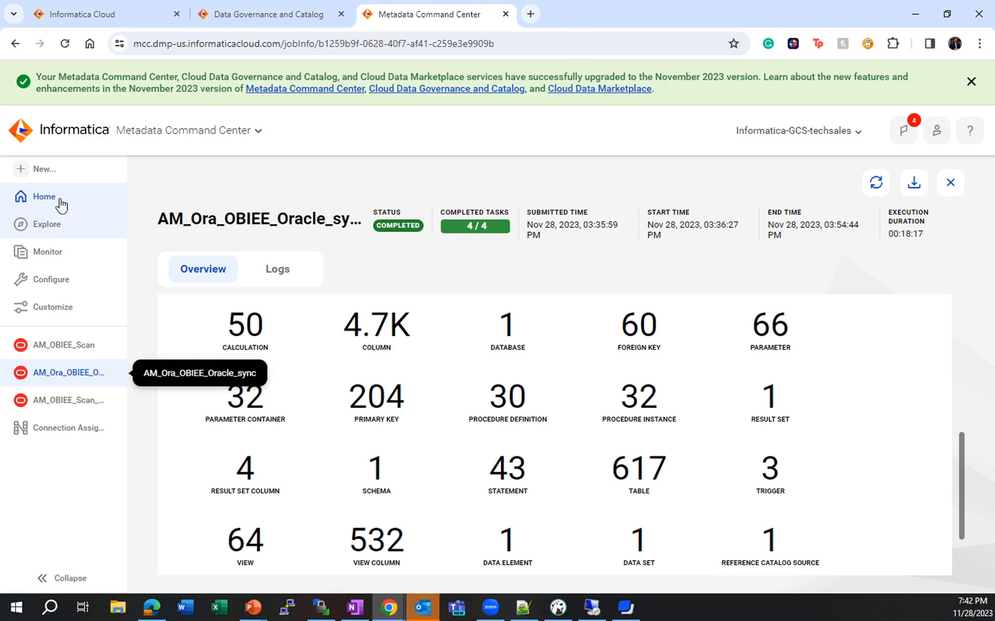
{"action": "left_click", "coordinate": [49, 170]}
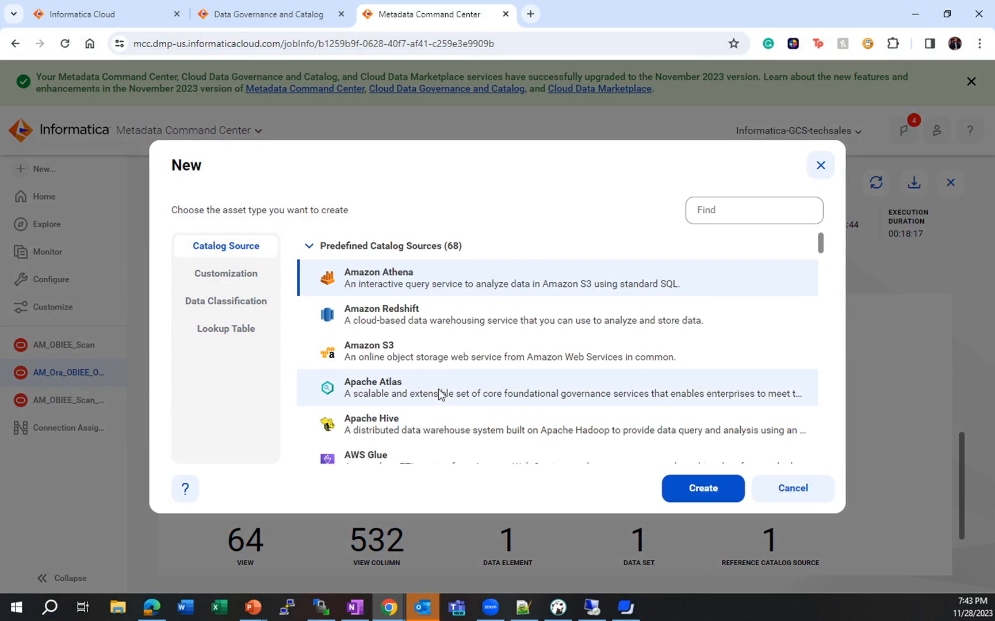
{"action": "scroll", "coordinate": [451, 376], "scroll_direction": "down", "scroll_amount": 12}
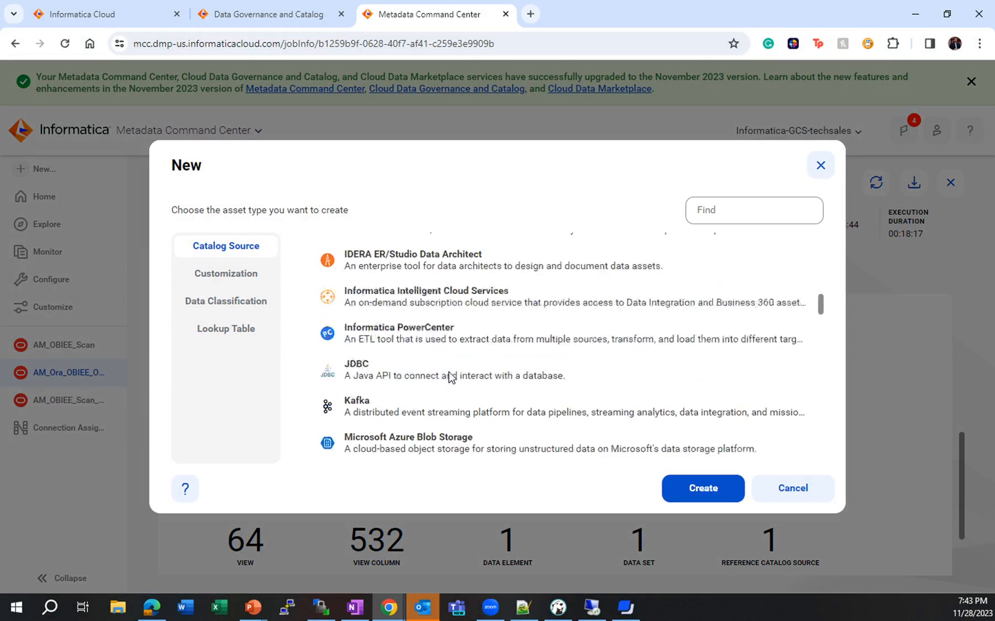
{"action": "scroll", "coordinate": [452, 375], "scroll_direction": "down", "scroll_amount": 12}
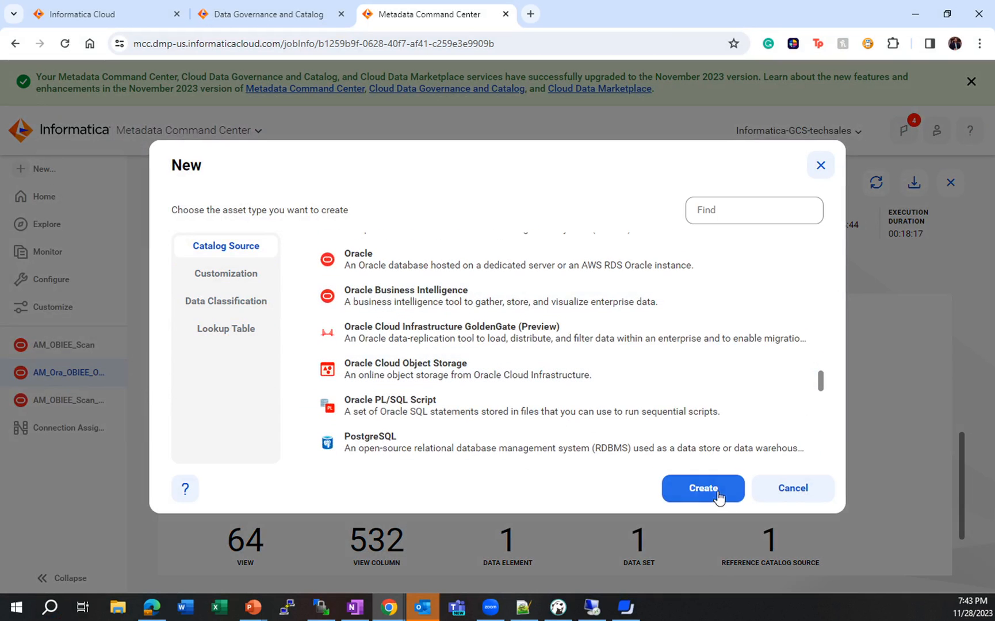
{"action": "left_click", "coordinate": [763, 488]}
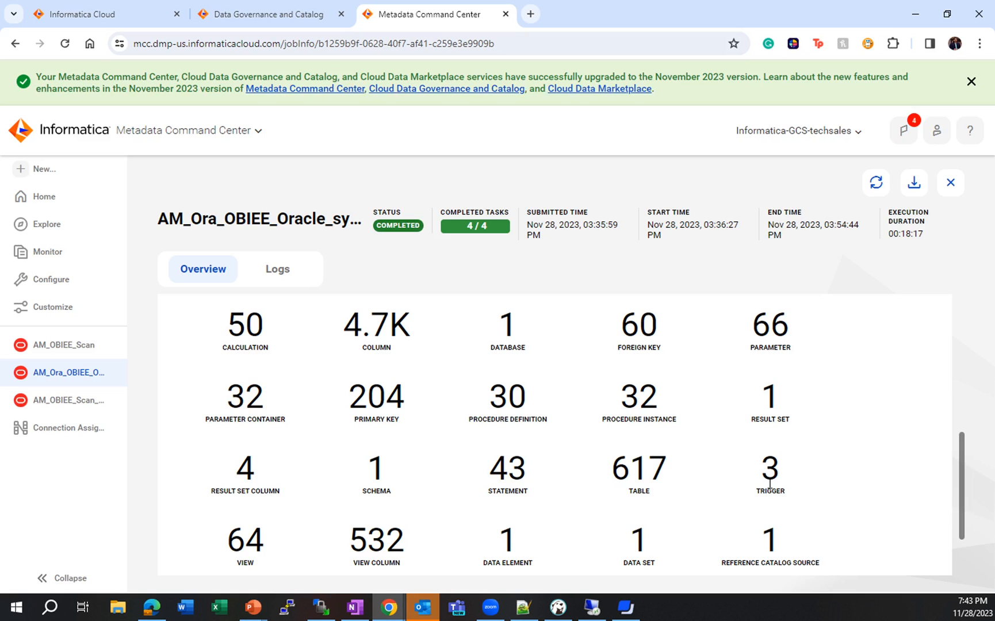
- Open the AM_OBIEE_Scan catalog source and examine its registration details, including the version options, server URL, login fields and metadata file path
{"action": "left_click", "coordinate": [73, 345]}
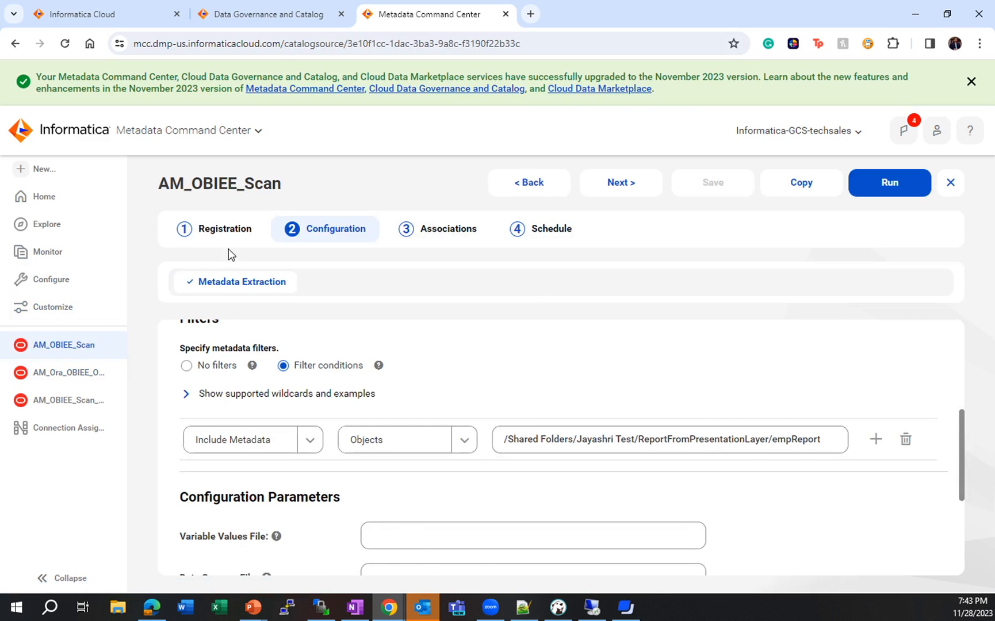
{"action": "left_click", "coordinate": [220, 232]}
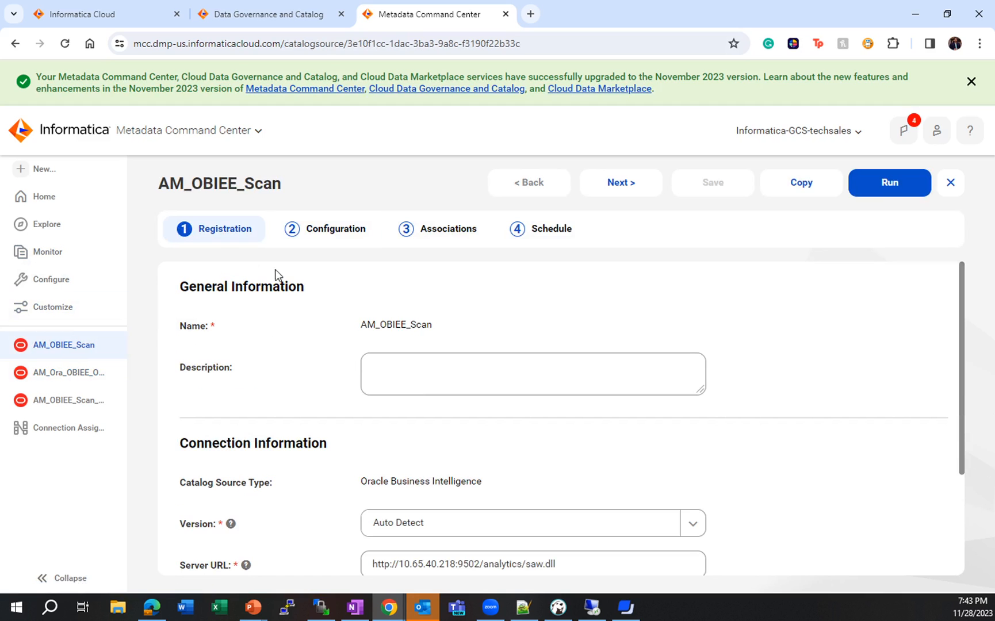
{"action": "scroll", "coordinate": [288, 425], "scroll_direction": "down", "scroll_amount": 1}
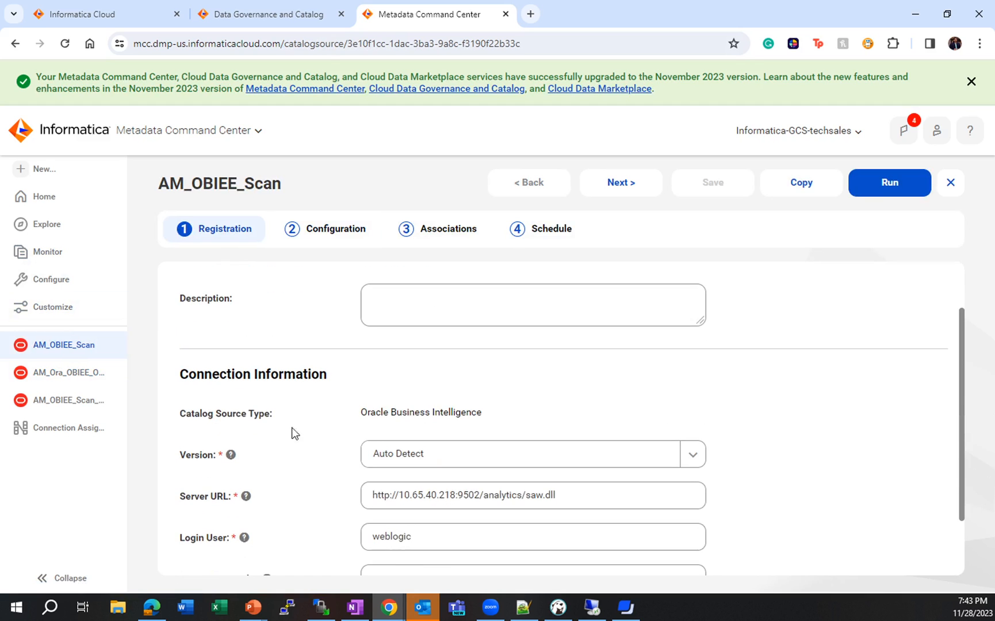
{"action": "scroll", "coordinate": [290, 391], "scroll_direction": "down", "scroll_amount": 1}
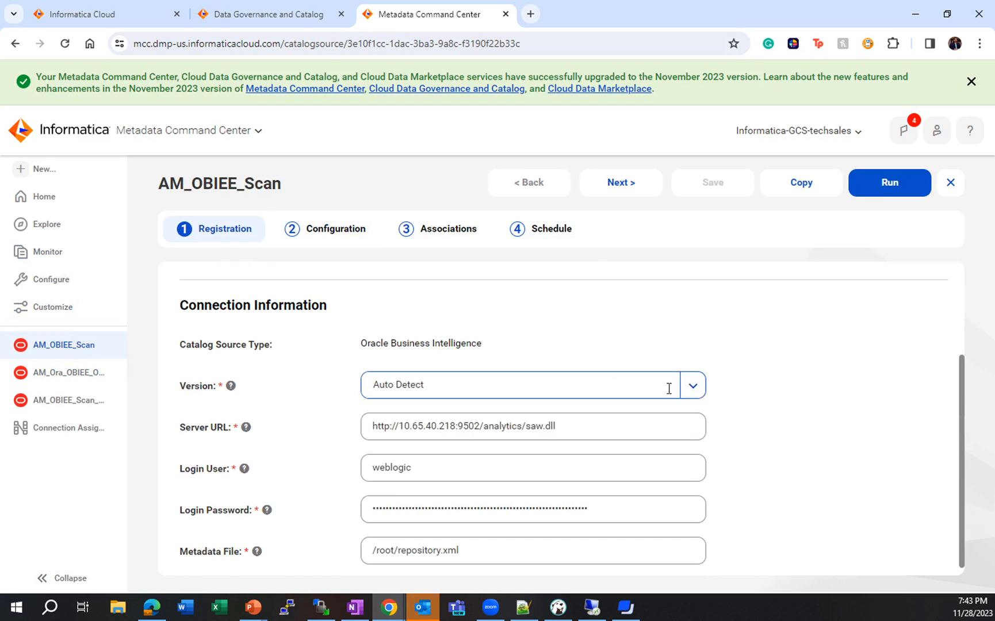
{"action": "left_click", "coordinate": [694, 388]}
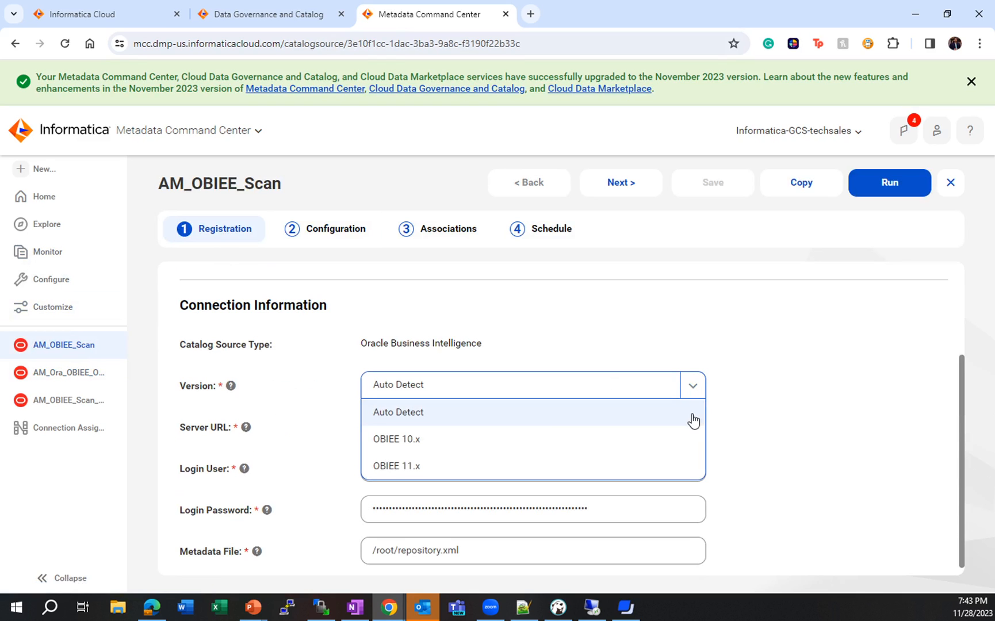
{"action": "left_click", "coordinate": [793, 418]}
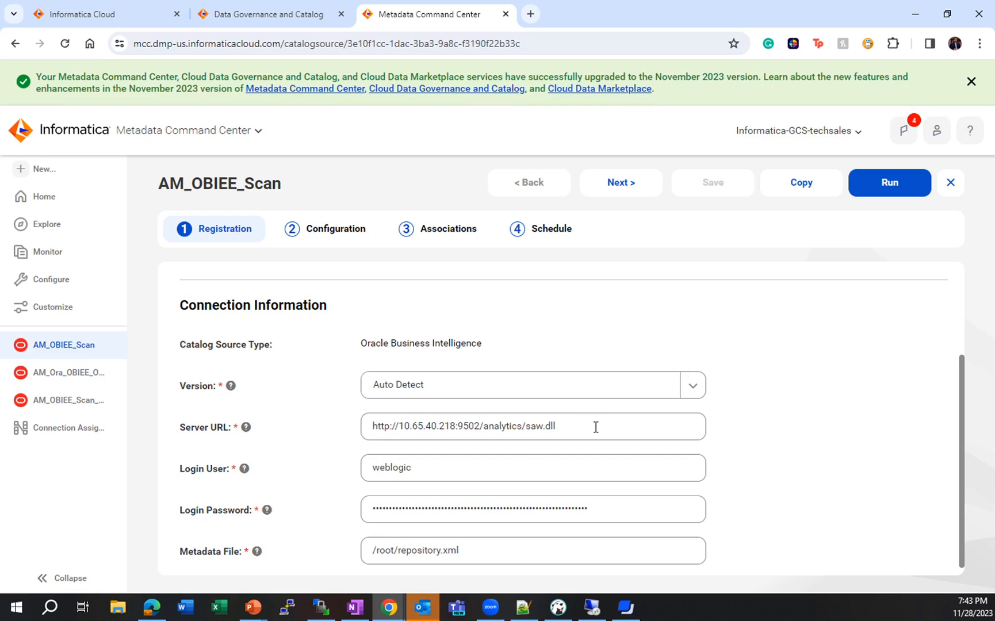
{"action": "scroll", "coordinate": [421, 502], "scroll_direction": "down", "scroll_amount": 1}
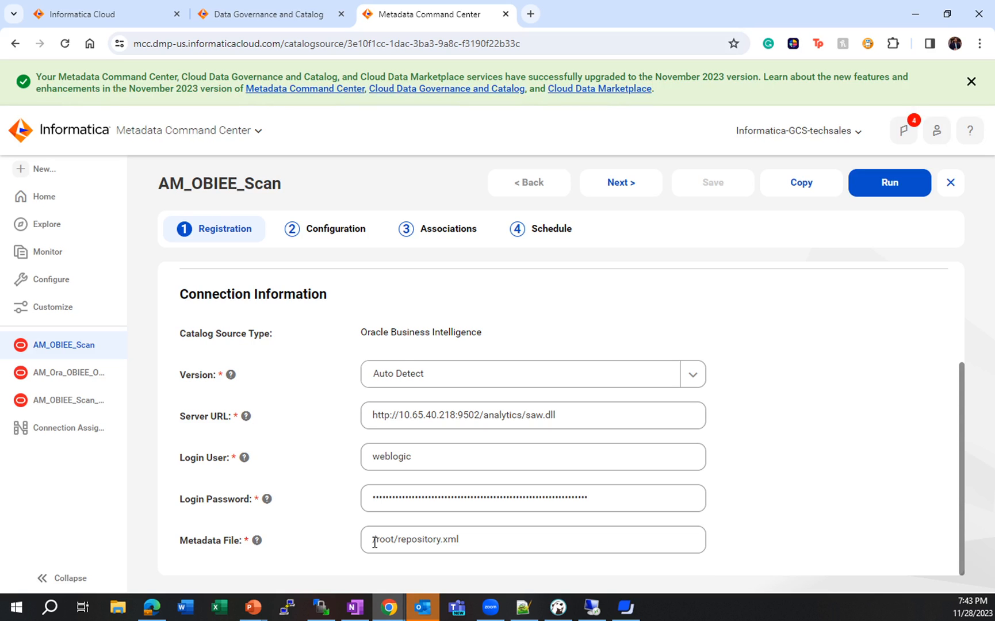
{"action": "left_click_drag", "start_coordinate": [467, 539], "coordinate": [367, 541]}
{"action": "left_click", "coordinate": [813, 486]}
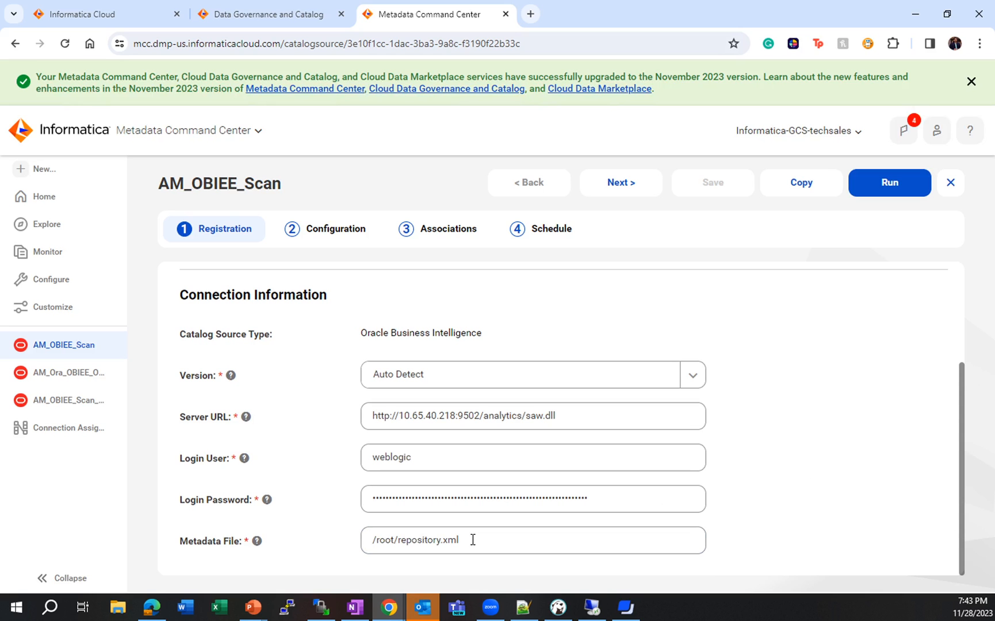
- Examine the scan's metadata extraction configuration, covering the runtime environment, metadata change option and the included object path filter
{"action": "left_click", "coordinate": [333, 231]}
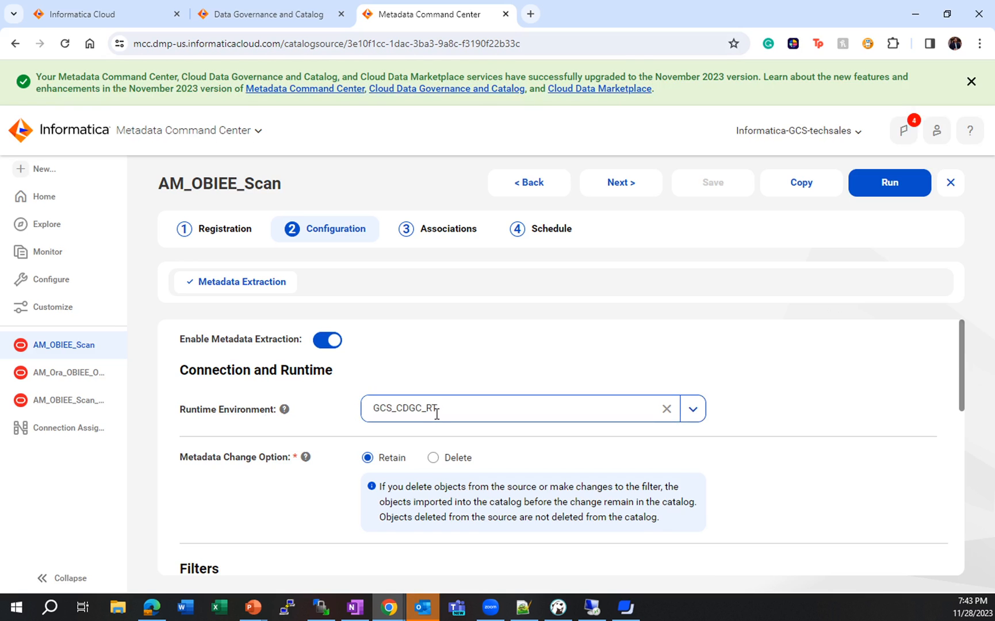
{"action": "scroll", "coordinate": [437, 414], "scroll_direction": "down", "scroll_amount": 2}
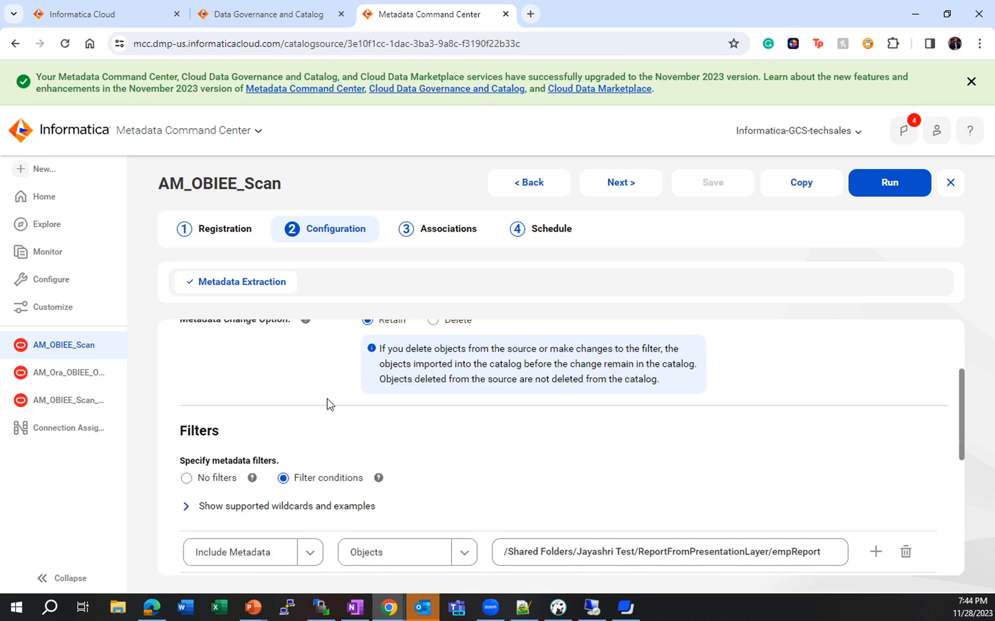
{"action": "scroll", "coordinate": [329, 404], "scroll_direction": "up", "scroll_amount": 1}
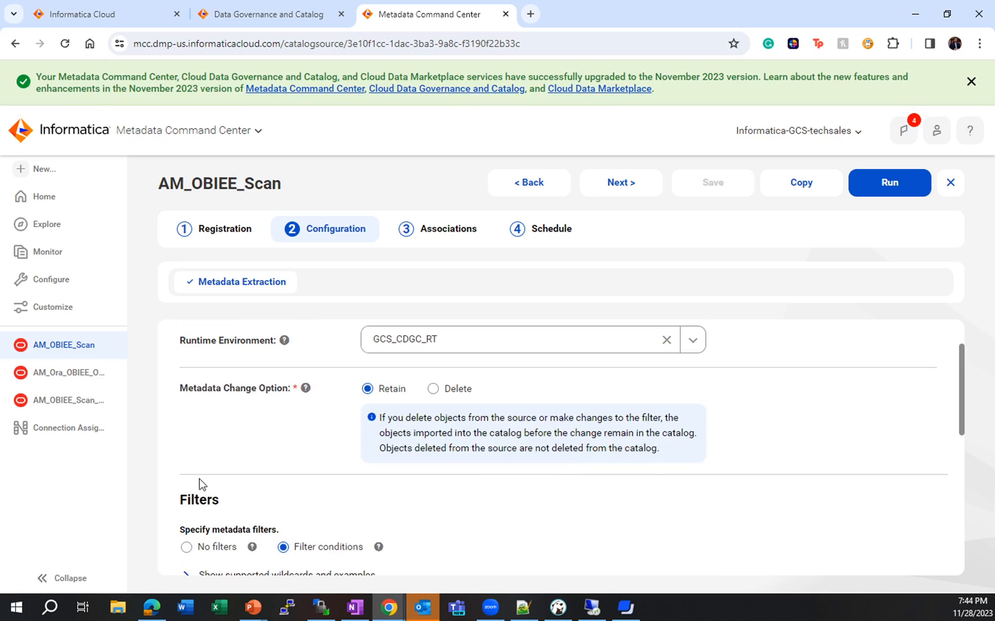
{"action": "scroll", "coordinate": [207, 480], "scroll_direction": "down", "scroll_amount": 1}
{"action": "scroll", "coordinate": [355, 455], "scroll_direction": "down", "scroll_amount": 1}
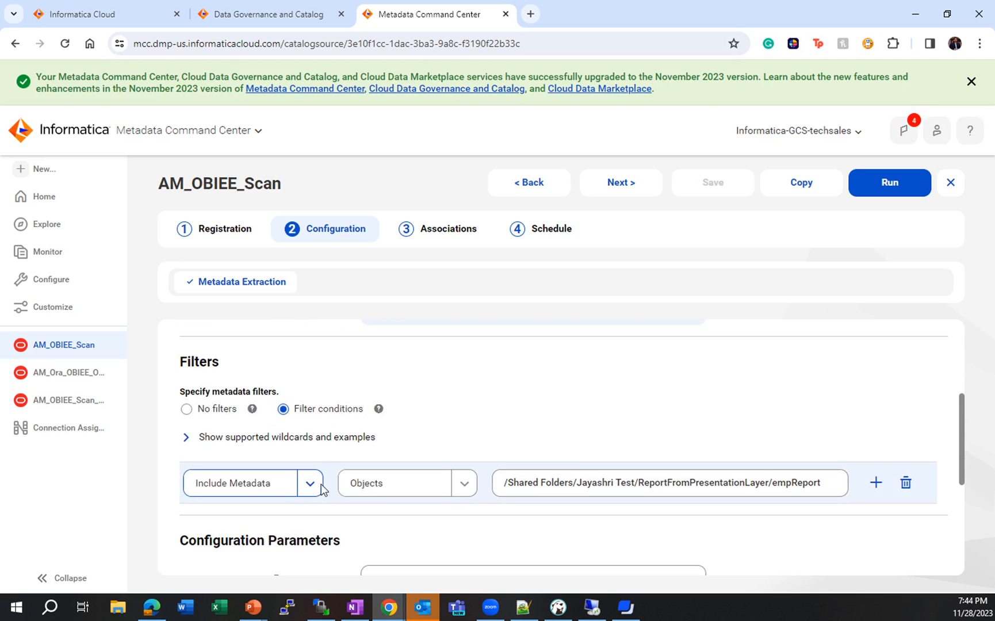
{"action": "left_click_drag", "start_coordinate": [821, 485], "coordinate": [490, 484]}
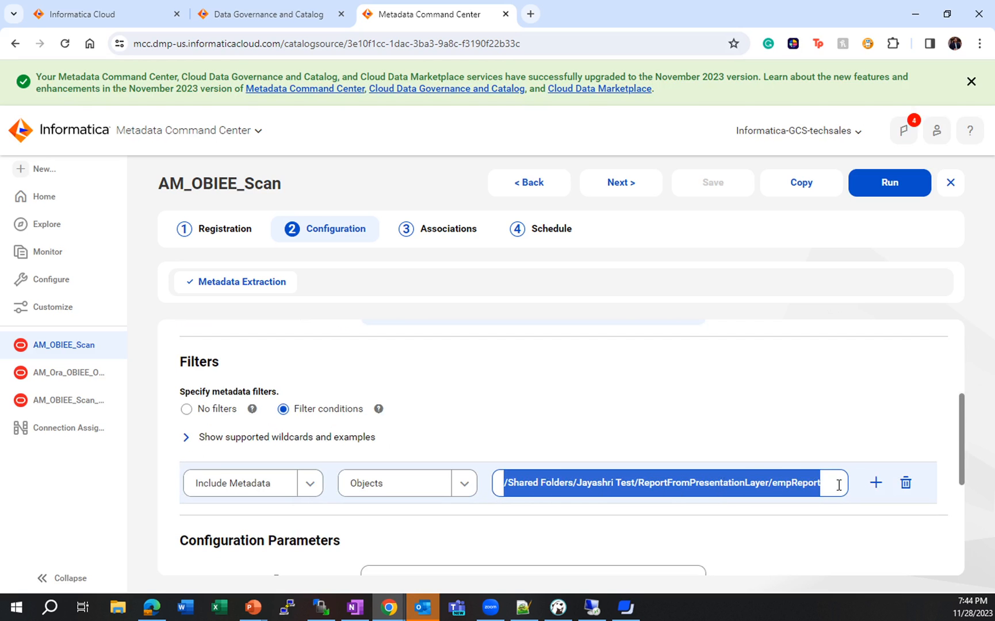
{"action": "scroll", "coordinate": [608, 445], "scroll_direction": "down", "scroll_amount": 3}
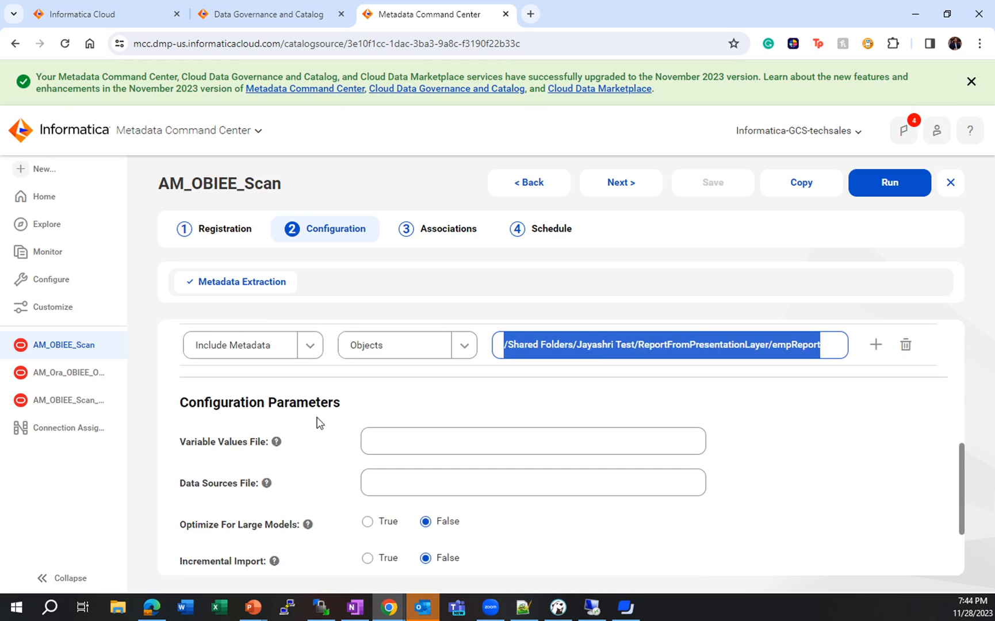
{"action": "left_click", "coordinate": [358, 405]}
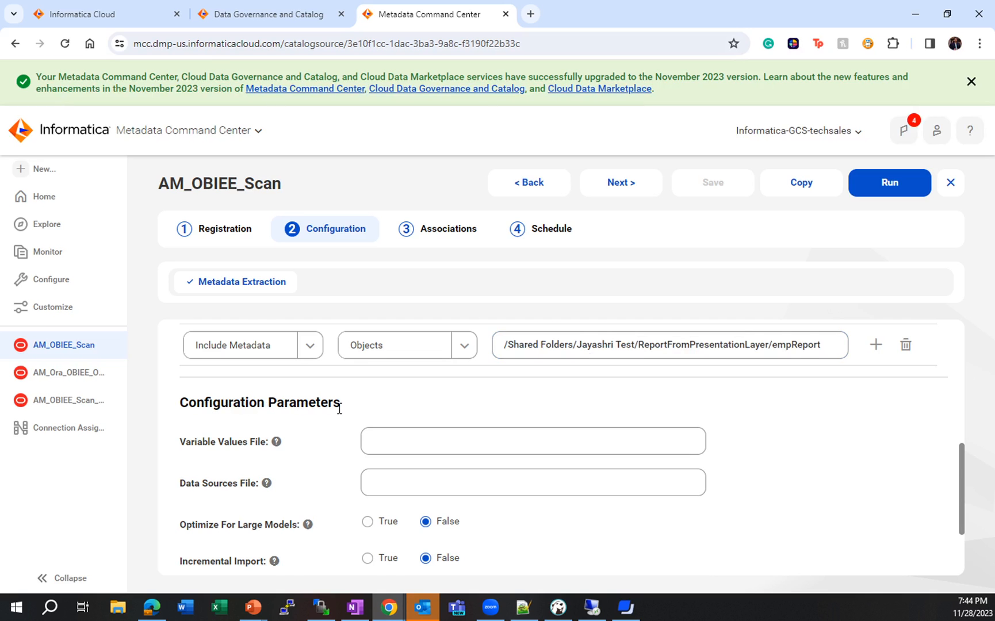
- Review the scan's configuration parameters, from the variable values and data sources files to worker threads and miscellaneous options
{"action": "scroll", "coordinate": [338, 407], "scroll_direction": "down", "scroll_amount": 1}
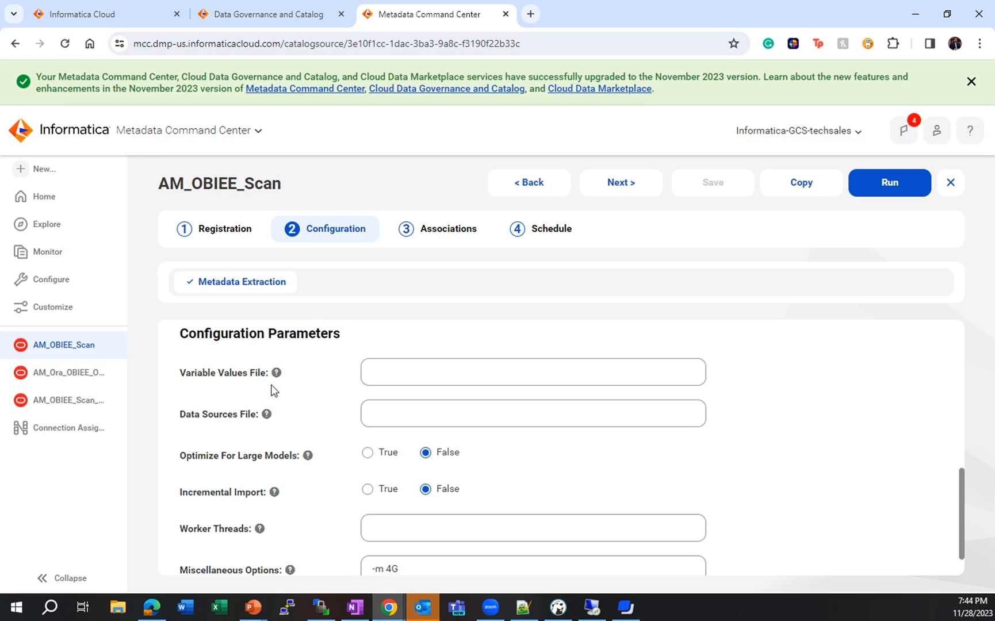
{"action": "key", "text": "alt+Tab"}
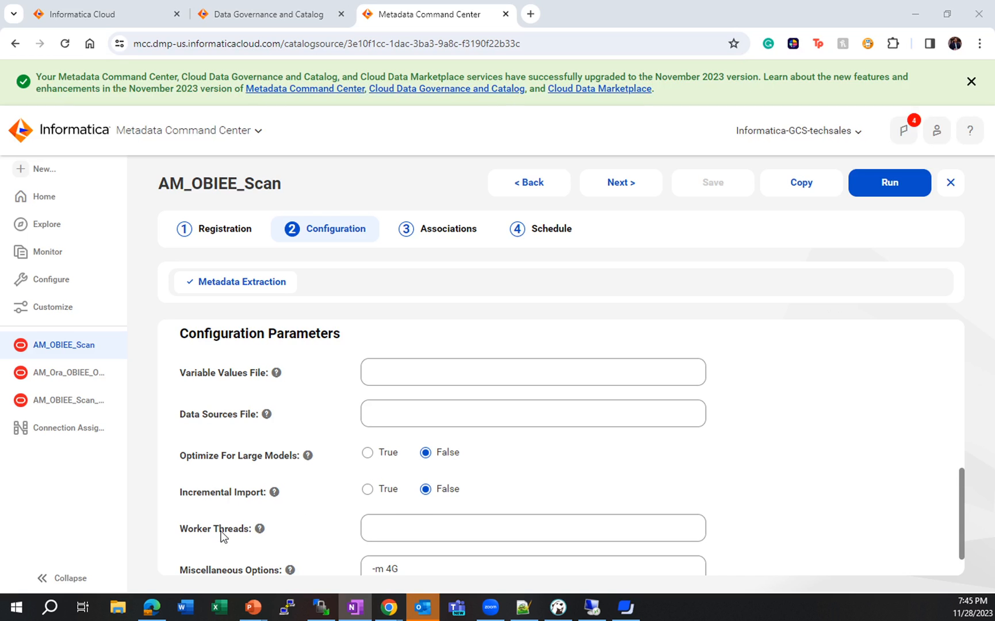
{"action": "scroll", "coordinate": [500, 511], "scroll_direction": "down", "scroll_amount": 1}
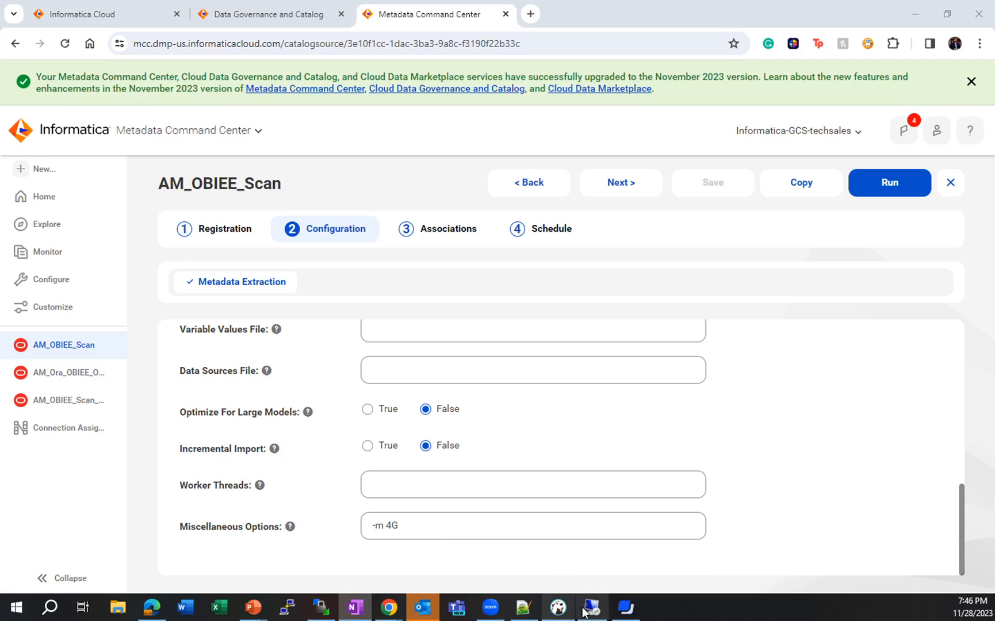
{"action": "left_click", "coordinate": [620, 611]}
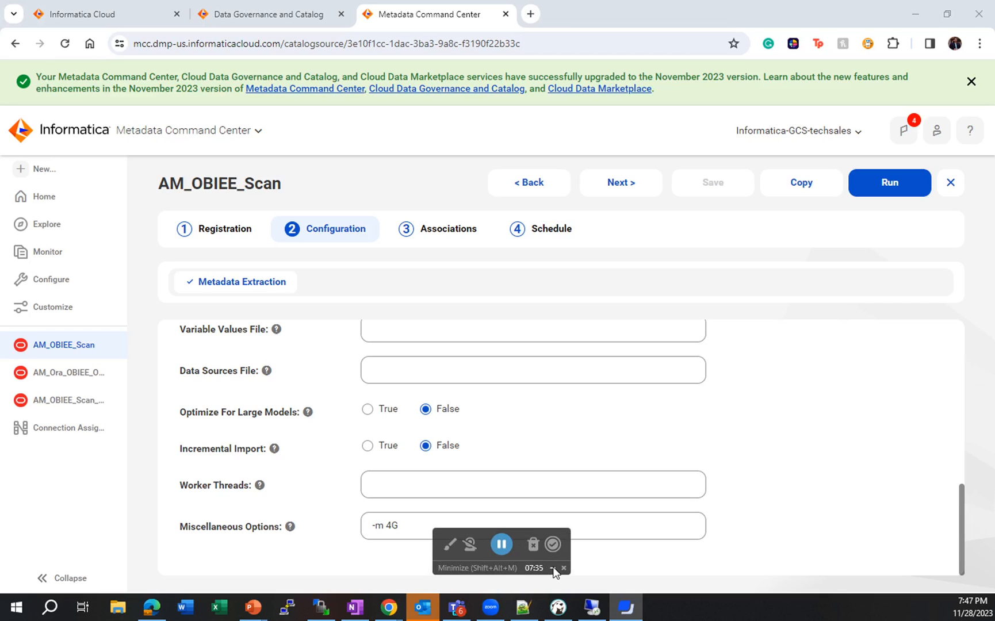
- Revisit the scan's object filter path and locate its ReportFromPresentationLayer folder in the Oracle BI catalog, switching to Oracle BIEE and back
{"action": "scroll", "coordinate": [743, 507], "scroll_direction": "up", "scroll_amount": 5}
{"action": "left_click_drag", "start_coordinate": [506, 439], "coordinate": [830, 462]}
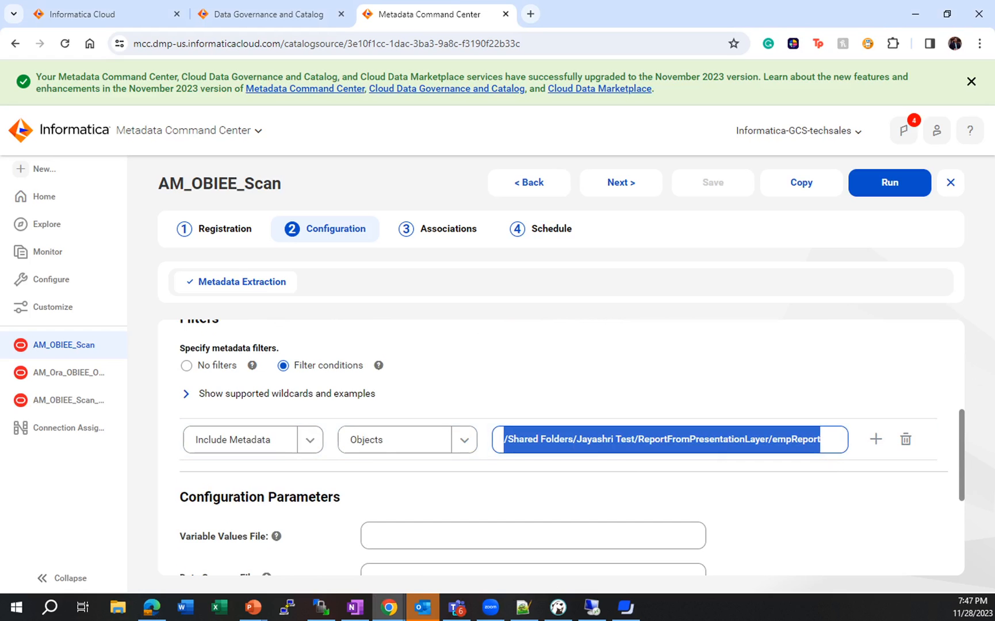
{"action": "left_click_drag", "start_coordinate": [0, 190], "coordinate": [472, 125]}
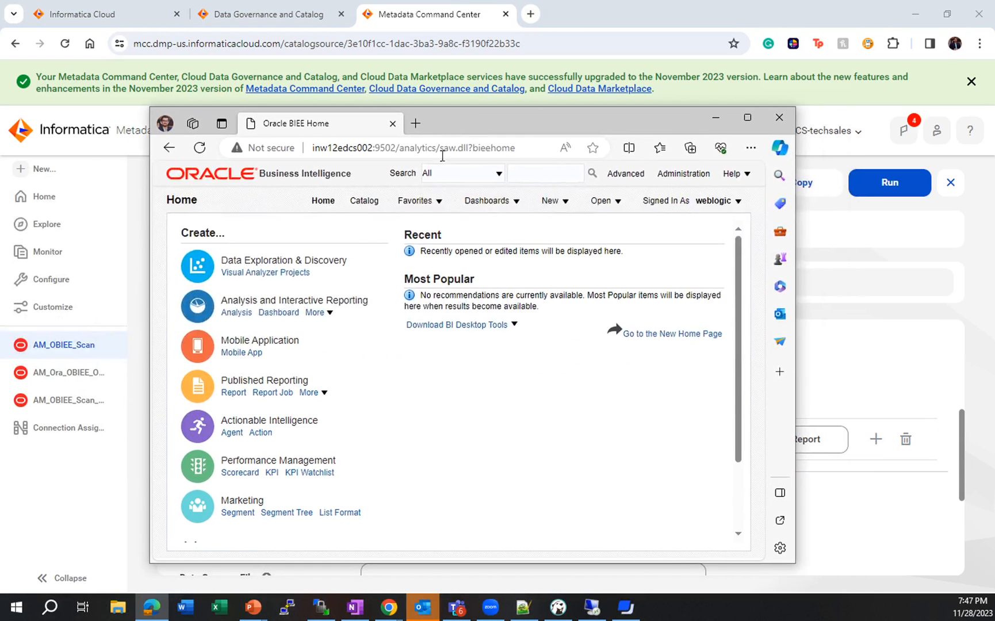
{"action": "left_click", "coordinate": [747, 117]}
{"action": "left_click", "coordinate": [565, 90]}
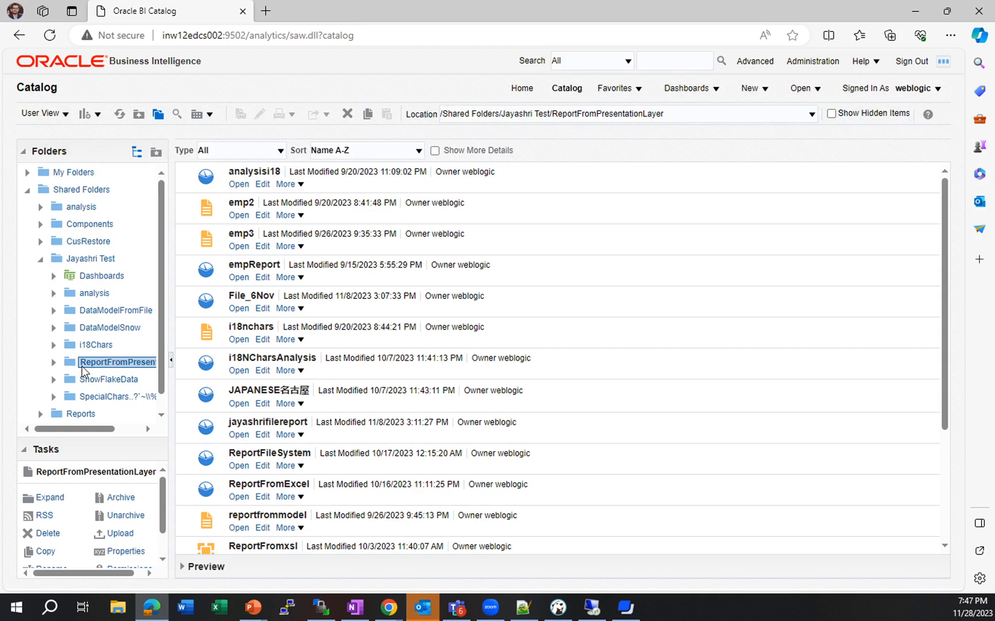
{"action": "left_click", "coordinate": [53, 361]}
{"action": "left_click", "coordinate": [914, 11]}
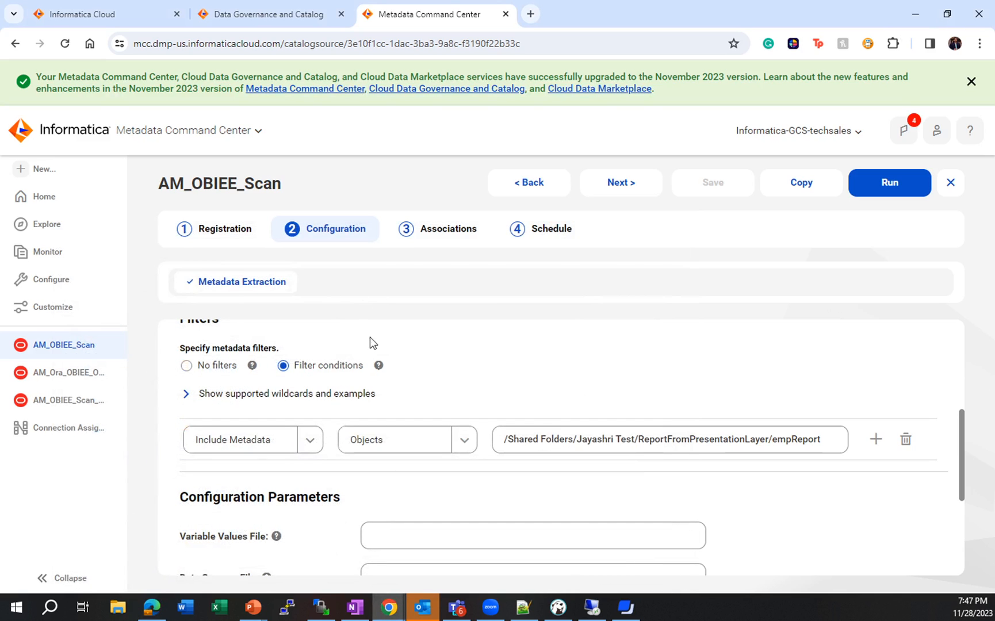
- Open the AM_OBIEE_Scan Oracle Business Intelligence sync job and examine its tasks and the metadata extraction results by object type
{"action": "left_click", "coordinate": [83, 406]}
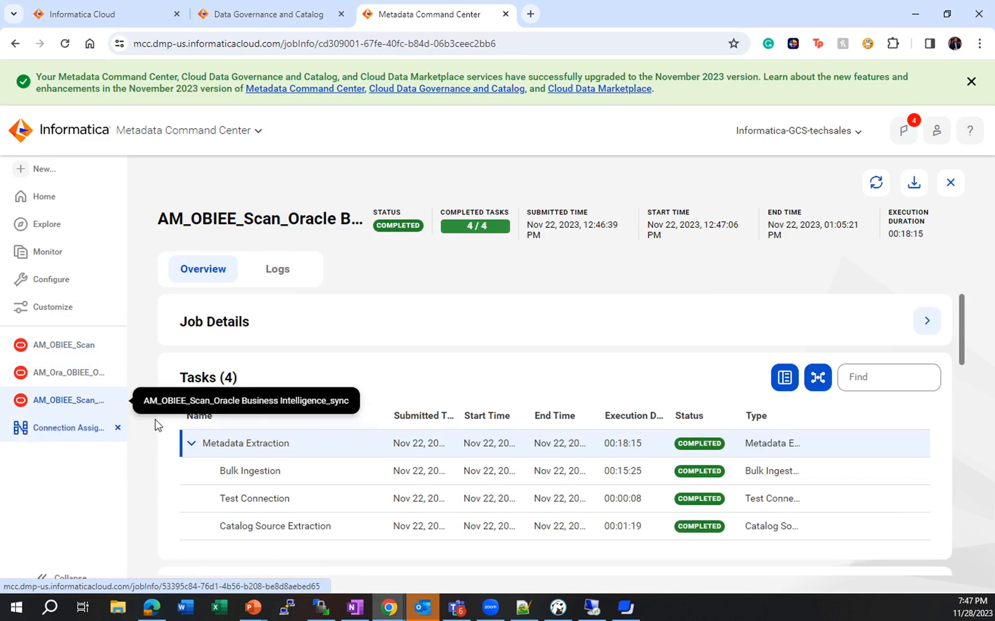
{"action": "scroll", "coordinate": [403, 402], "scroll_direction": "down", "scroll_amount": 1}
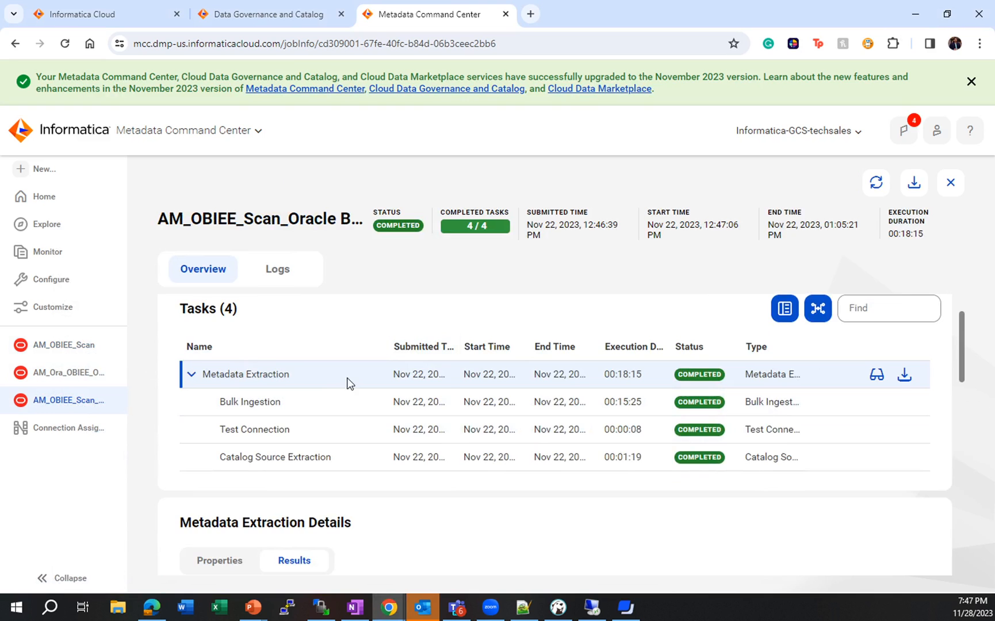
{"action": "scroll", "coordinate": [340, 404], "scroll_direction": "down", "scroll_amount": 2}
{"action": "scroll", "coordinate": [340, 405], "scroll_direction": "down", "scroll_amount": 1}
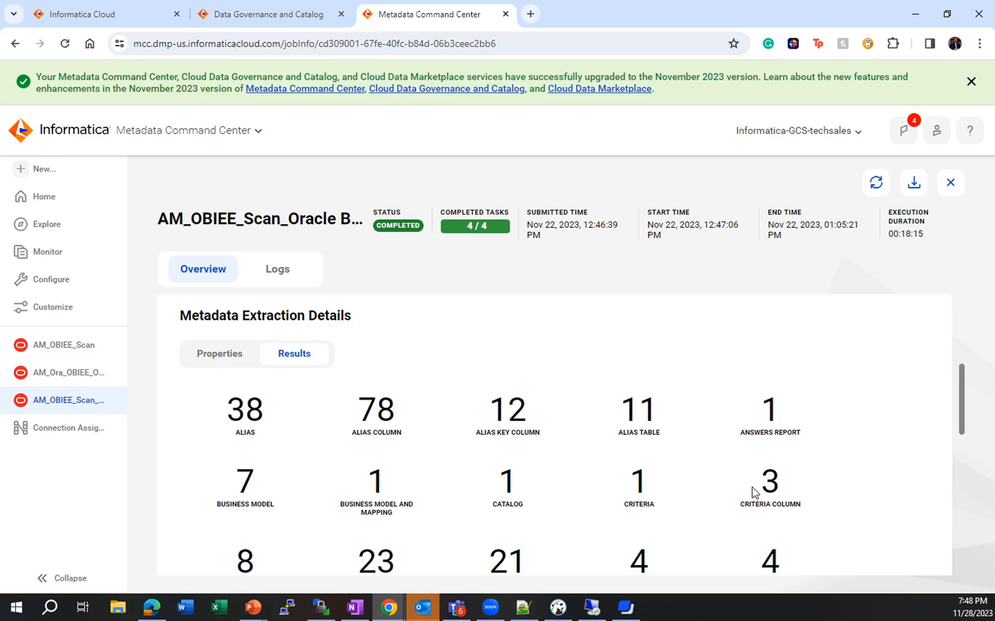
{"action": "scroll", "coordinate": [786, 486], "scroll_direction": "down", "scroll_amount": 1}
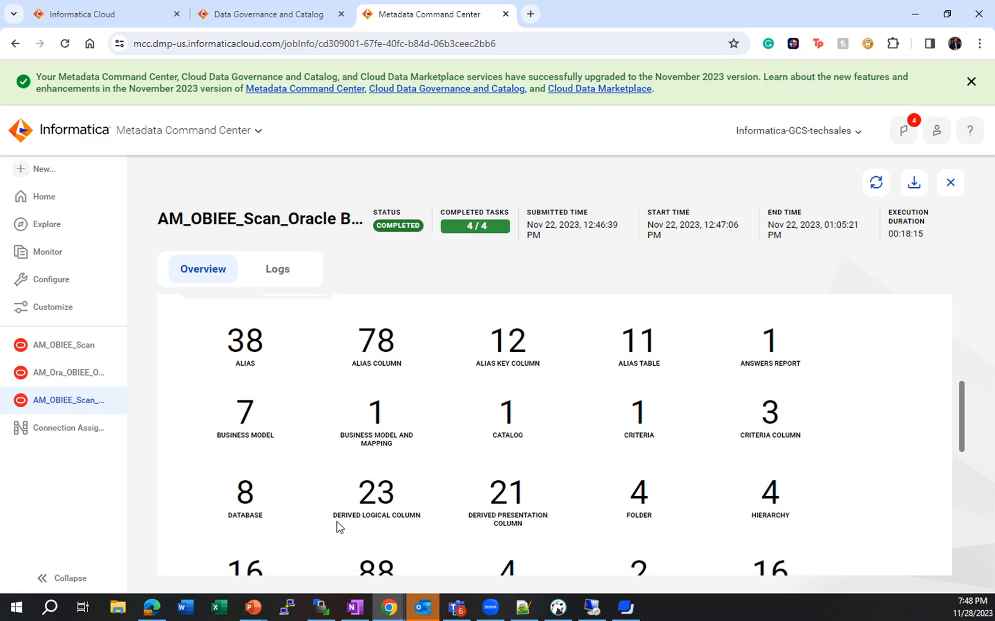
{"action": "scroll", "coordinate": [419, 523], "scroll_direction": "down", "scroll_amount": 3}
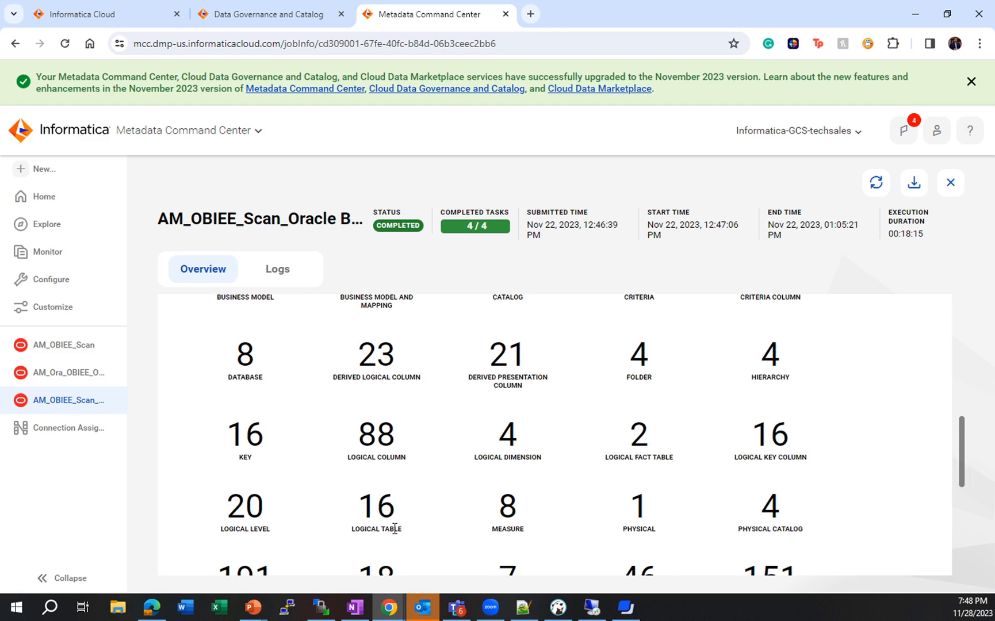
{"action": "scroll", "coordinate": [457, 527], "scroll_direction": "down", "scroll_amount": 1}
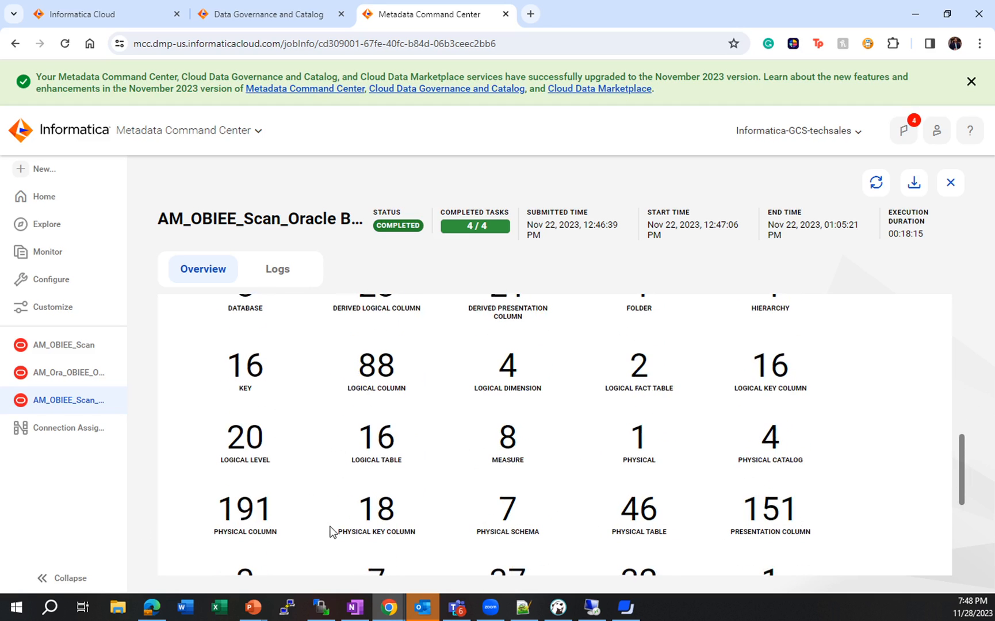
{"action": "scroll", "coordinate": [557, 534], "scroll_direction": "down", "scroll_amount": 1}
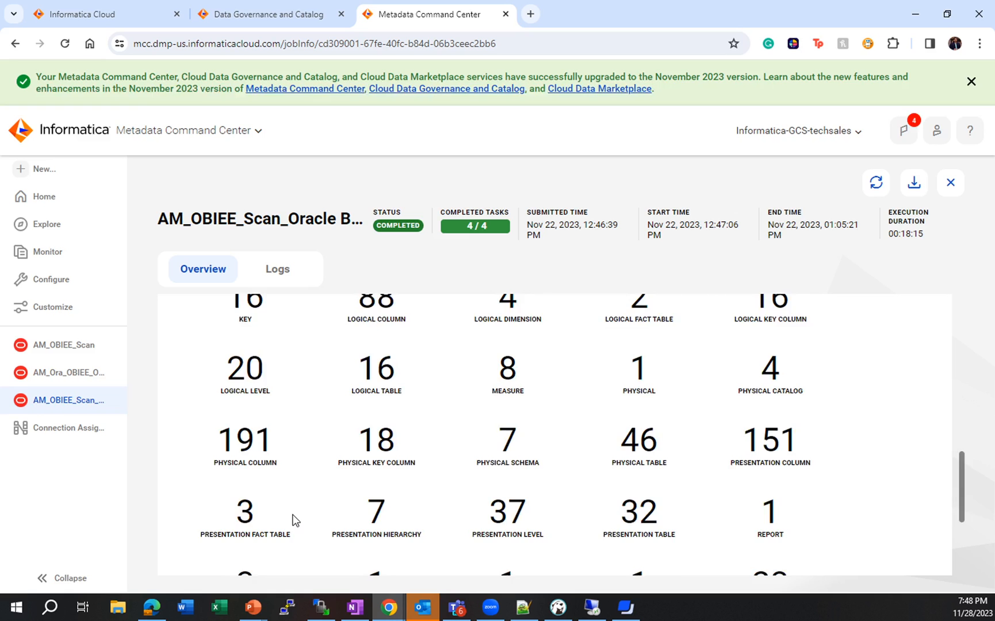
{"action": "scroll", "coordinate": [295, 520], "scroll_direction": "down", "scroll_amount": 1}
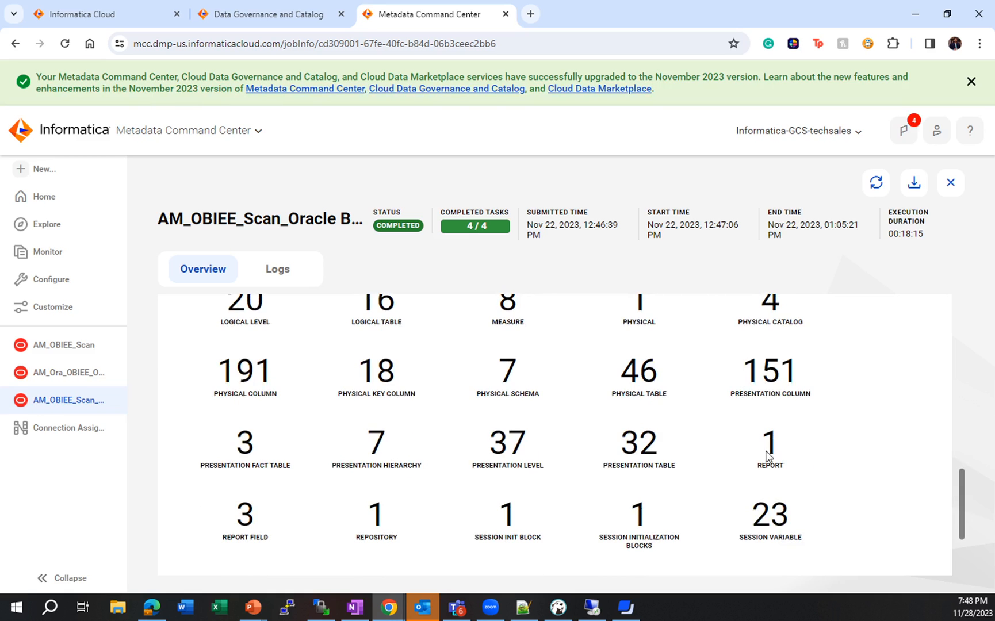
{"action": "scroll", "coordinate": [864, 467], "scroll_direction": "down", "scroll_amount": 2}
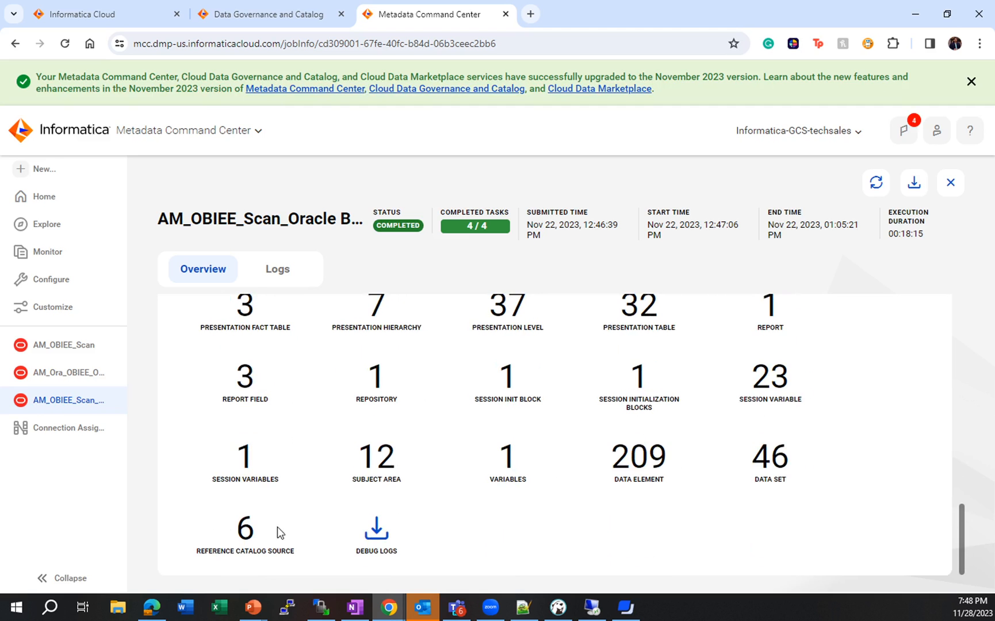
{"action": "scroll", "coordinate": [444, 540], "scroll_direction": "up", "scroll_amount": 10}
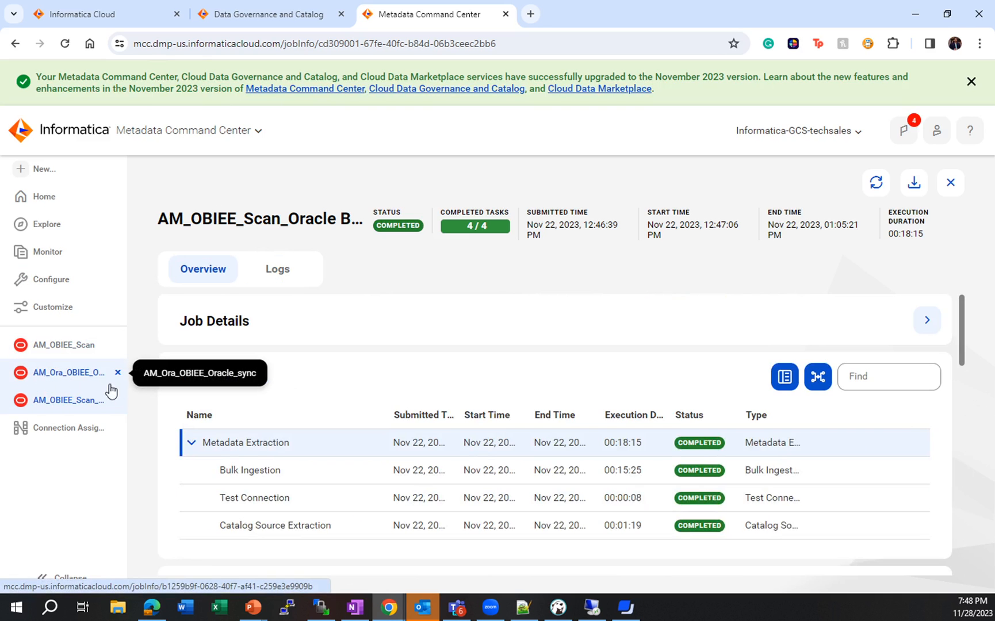
- Open the AM_Ora_OBIEE_Oracle_sync job and examine its tasks and metadata extraction results for the Oracle source database
{"action": "left_click", "coordinate": [59, 350]}
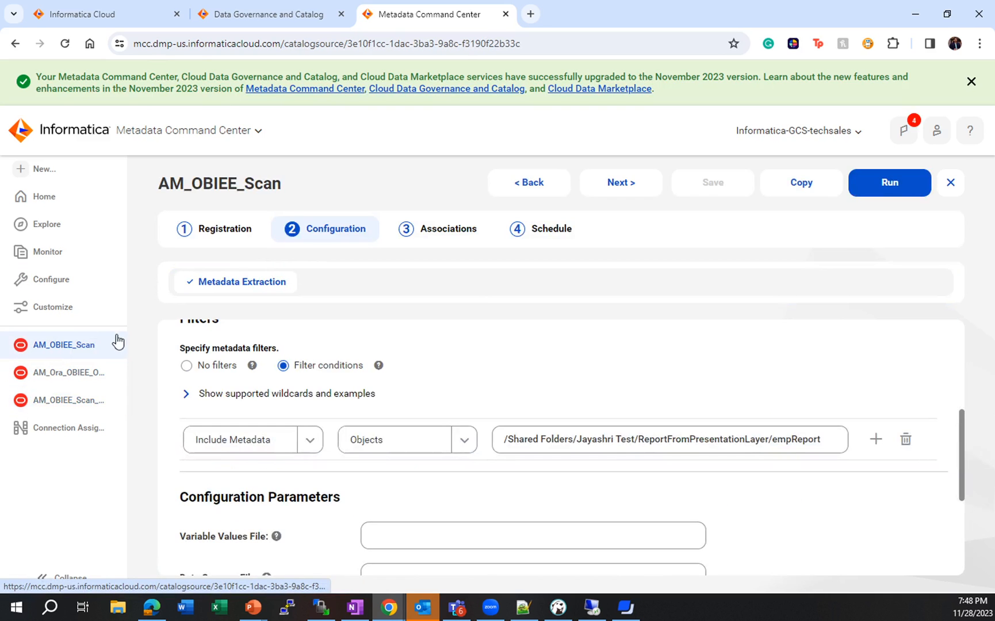
{"action": "left_click", "coordinate": [68, 375]}
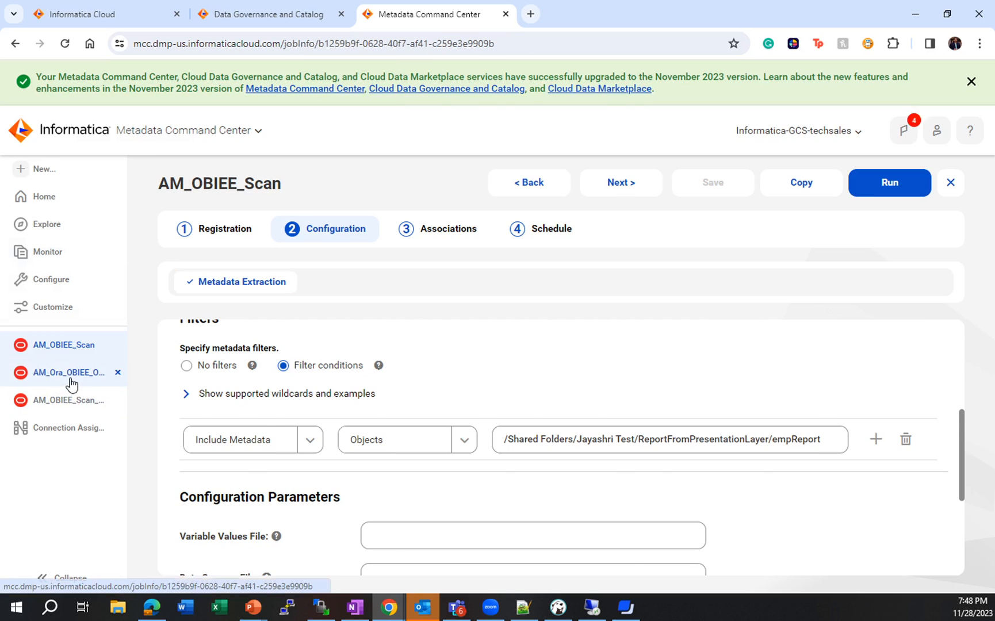
{"action": "scroll", "coordinate": [298, 395], "scroll_direction": "up", "scroll_amount": 5}
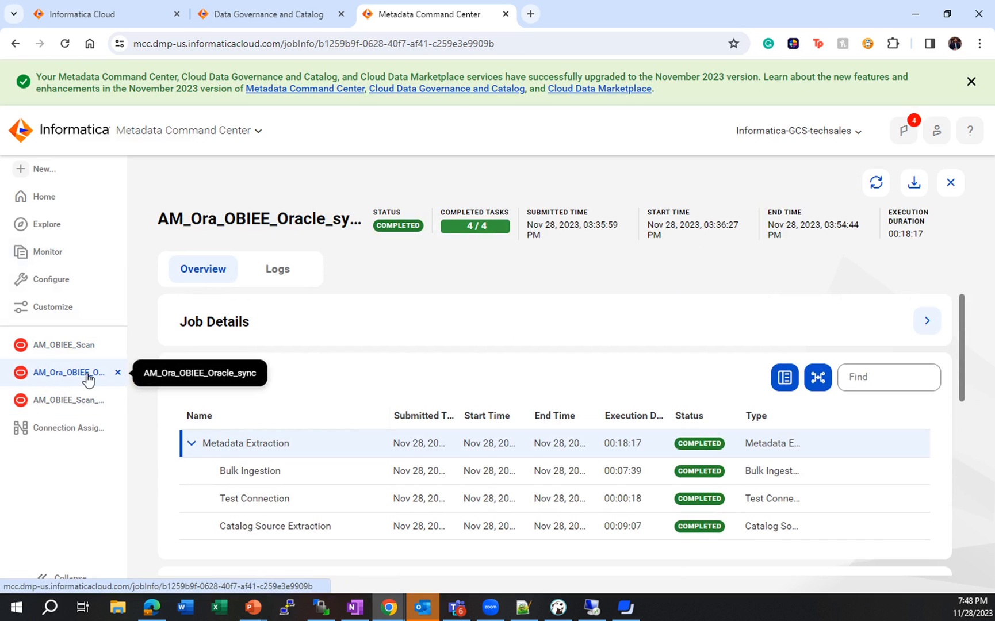
{"action": "scroll", "coordinate": [339, 403], "scroll_direction": "down", "scroll_amount": 5}
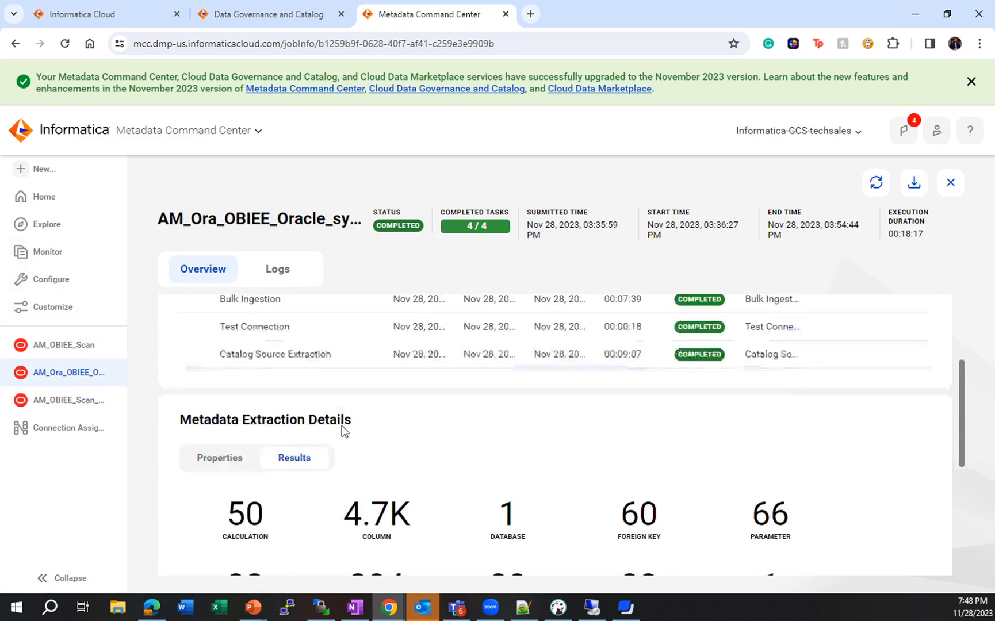
{"action": "scroll", "coordinate": [272, 441], "scroll_direction": "down", "scroll_amount": 3}
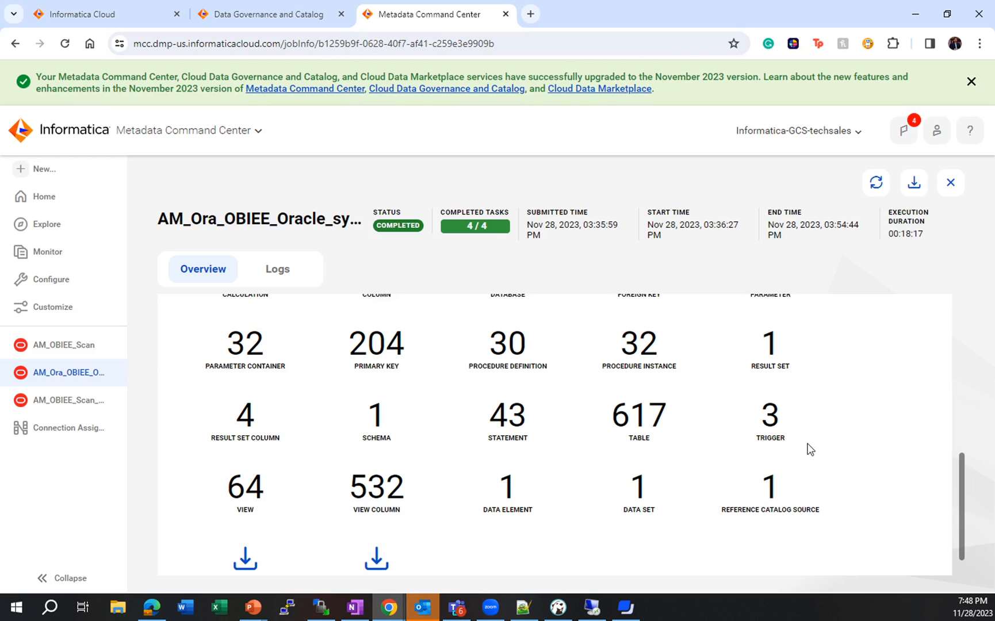
{"action": "scroll", "coordinate": [418, 471], "scroll_direction": "up", "scroll_amount": 8}
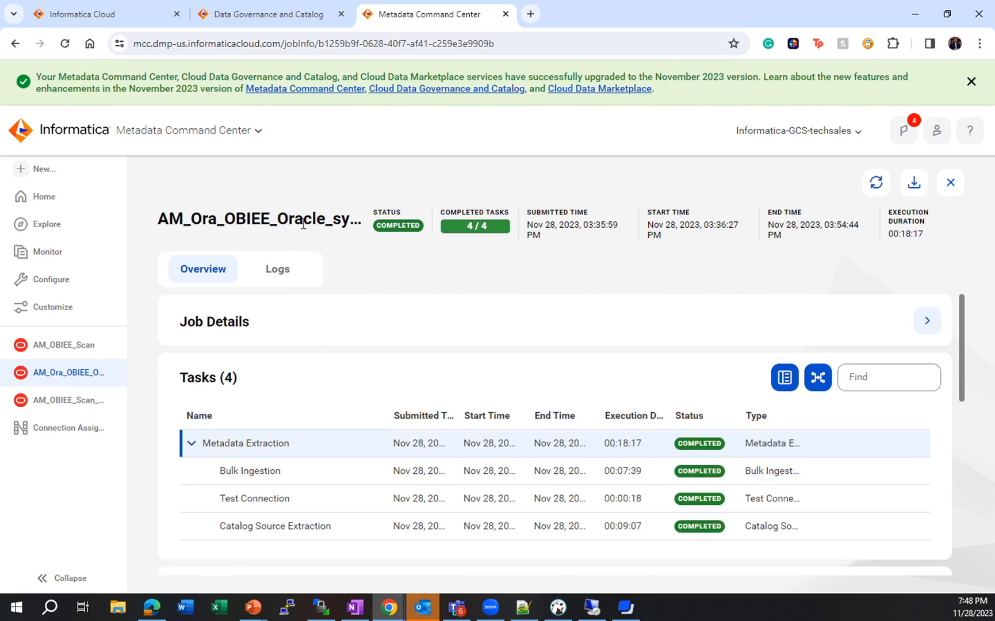
- Switch to Data Governance and Catalog and browse the object types extracted under the AM_OBIEE_Scan catalog source
{"action": "left_click", "coordinate": [258, 23]}
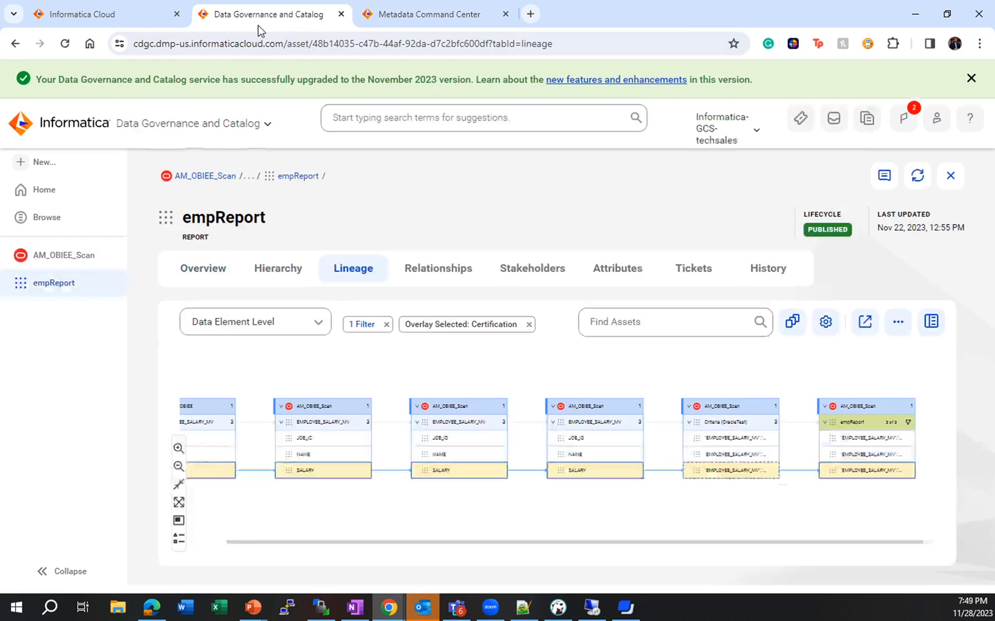
{"action": "left_click", "coordinate": [23, 256]}
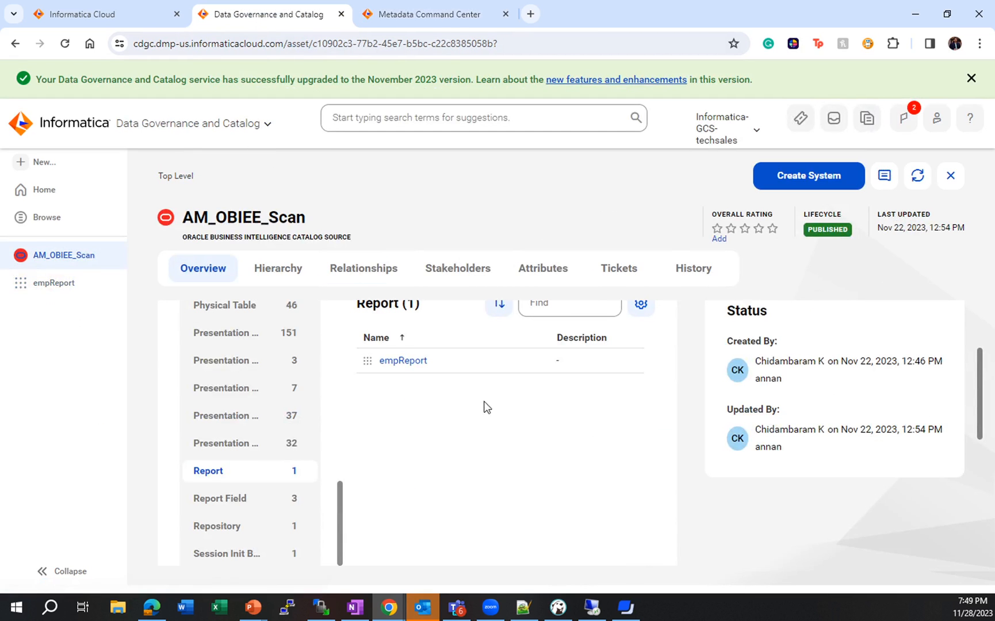
{"action": "left_click_drag", "start_coordinate": [180, 240], "coordinate": [342, 237]}
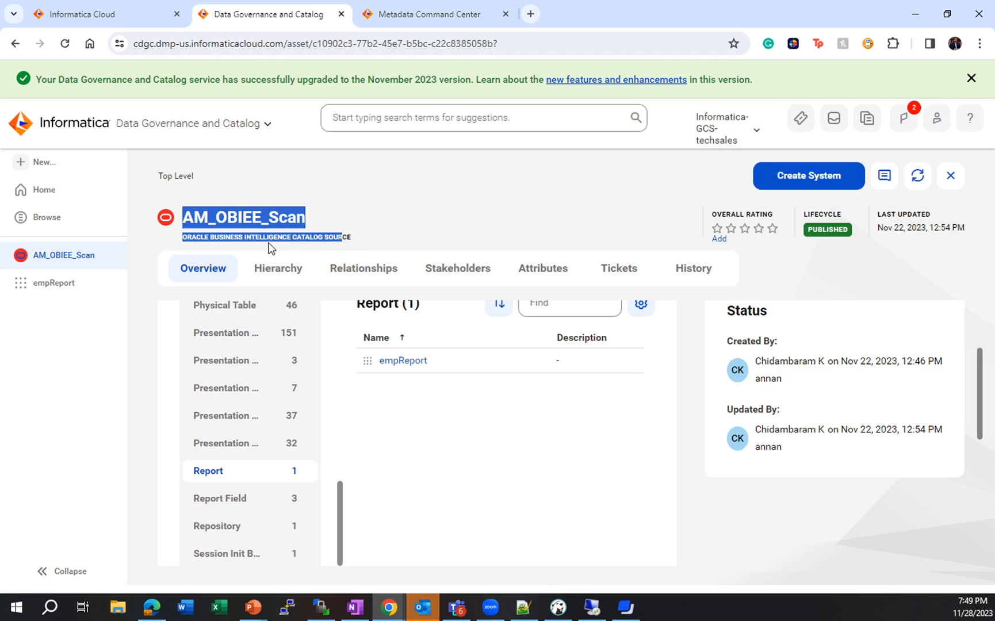
{"action": "left_click", "coordinate": [362, 242]}
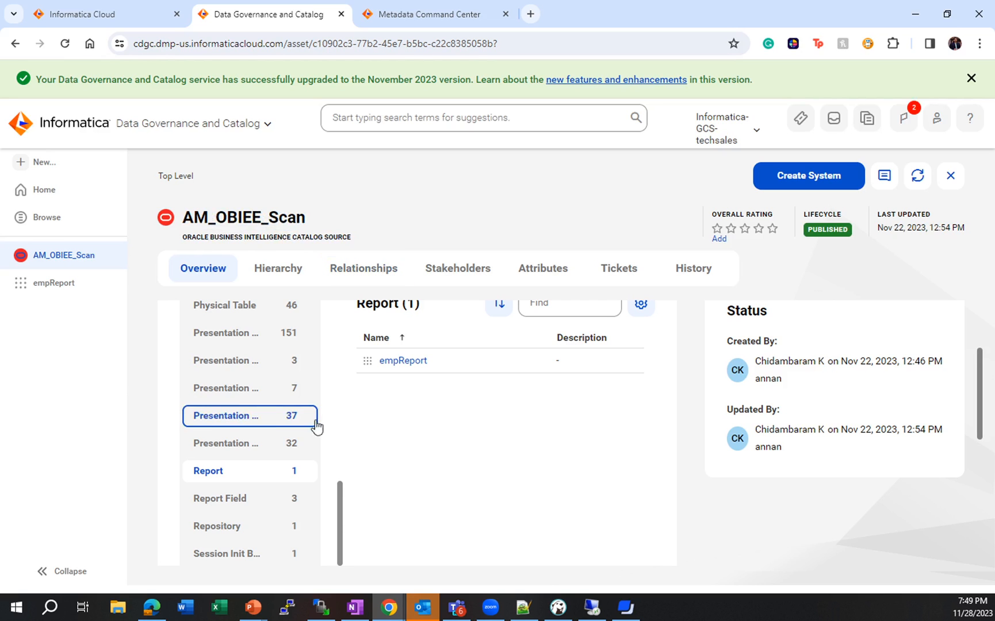
{"action": "scroll", "coordinate": [229, 385], "scroll_direction": "up", "scroll_amount": 9}
{"action": "scroll", "coordinate": [344, 359], "scroll_direction": "up", "scroll_amount": 3}
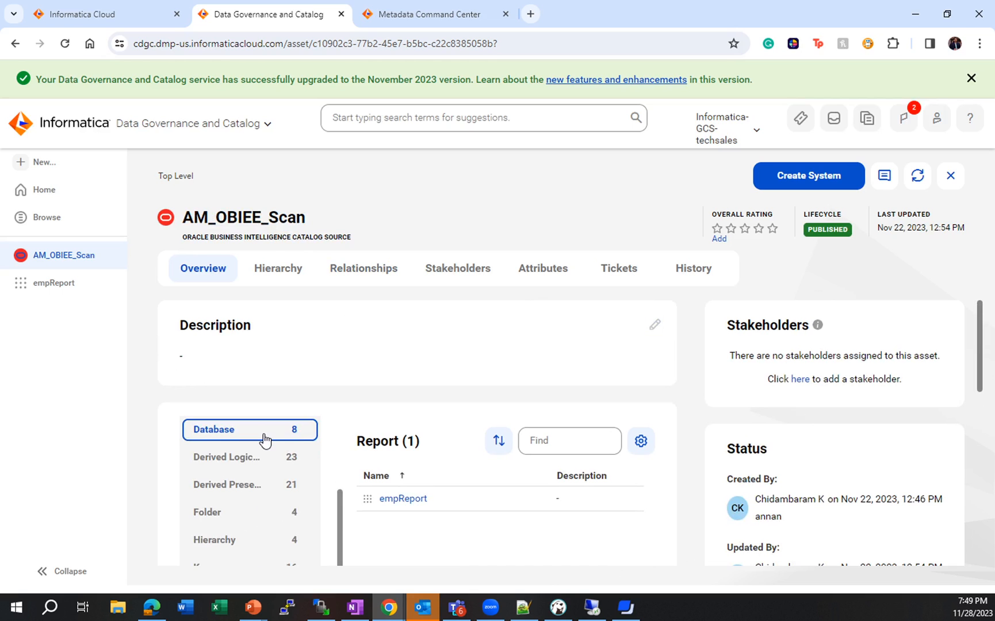
{"action": "scroll", "coordinate": [263, 440], "scroll_direction": "down", "scroll_amount": 5}
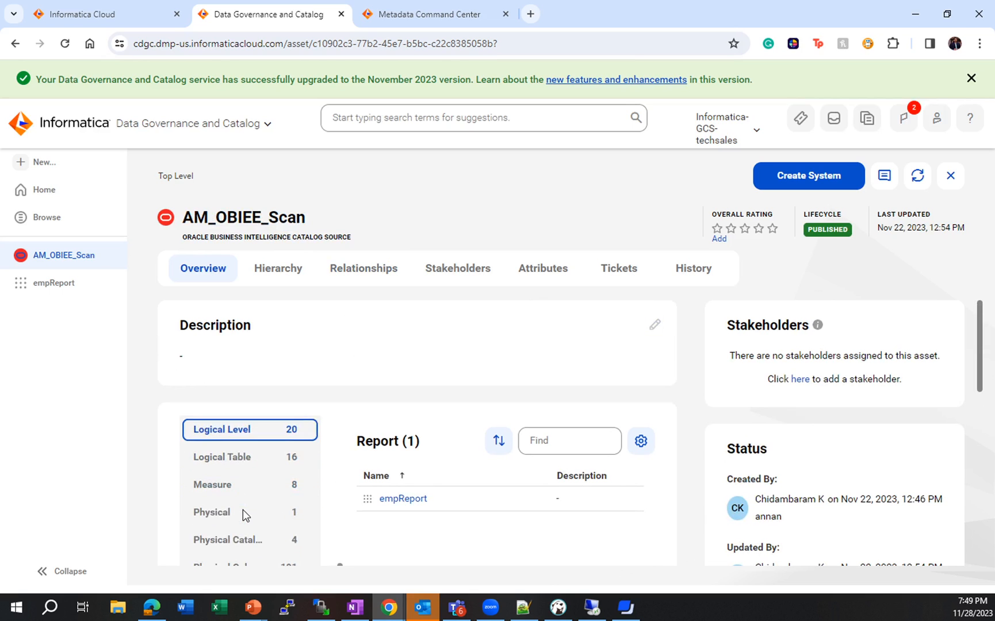
{"action": "scroll", "coordinate": [244, 516], "scroll_direction": "down", "scroll_amount": 5}
- Open the empReport report and trace its NAME field through the data element level lineage from the EMPLOYEE_SALARY_MV table
{"action": "left_click", "coordinate": [413, 500]}
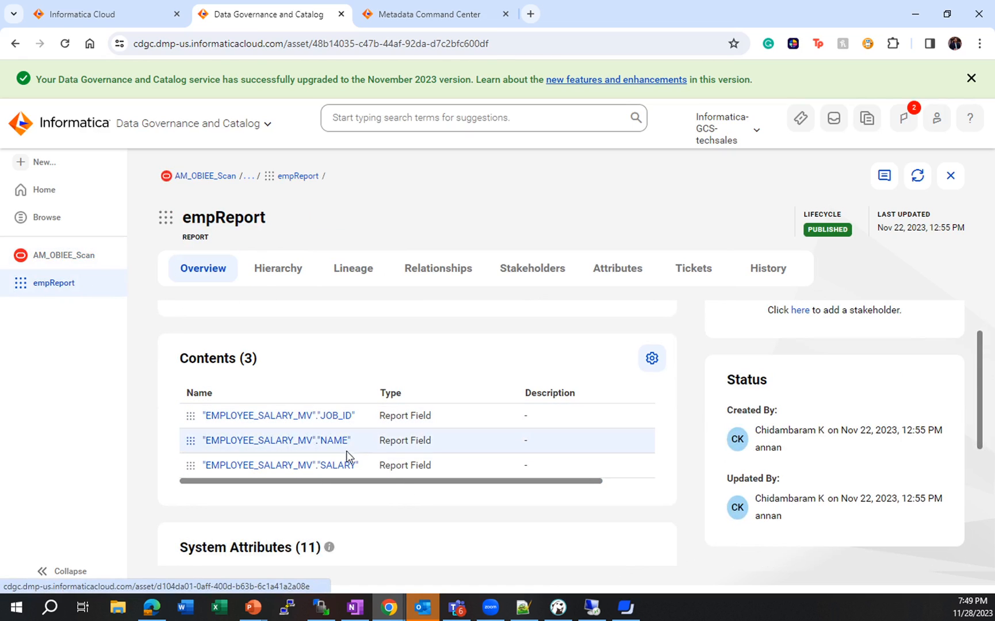
{"action": "left_click", "coordinate": [351, 271]}
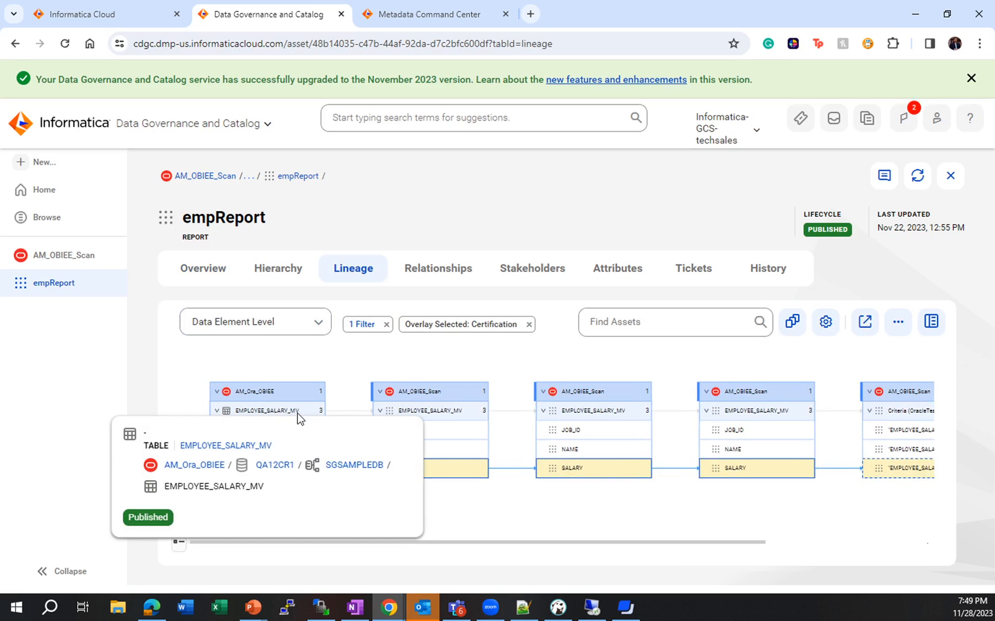
{"action": "mouse_move", "coordinate": [247, 437]}
{"action": "left_click_drag", "start_coordinate": [699, 448], "coordinate": [436, 437]}
{"action": "left_click", "coordinate": [437, 435]}
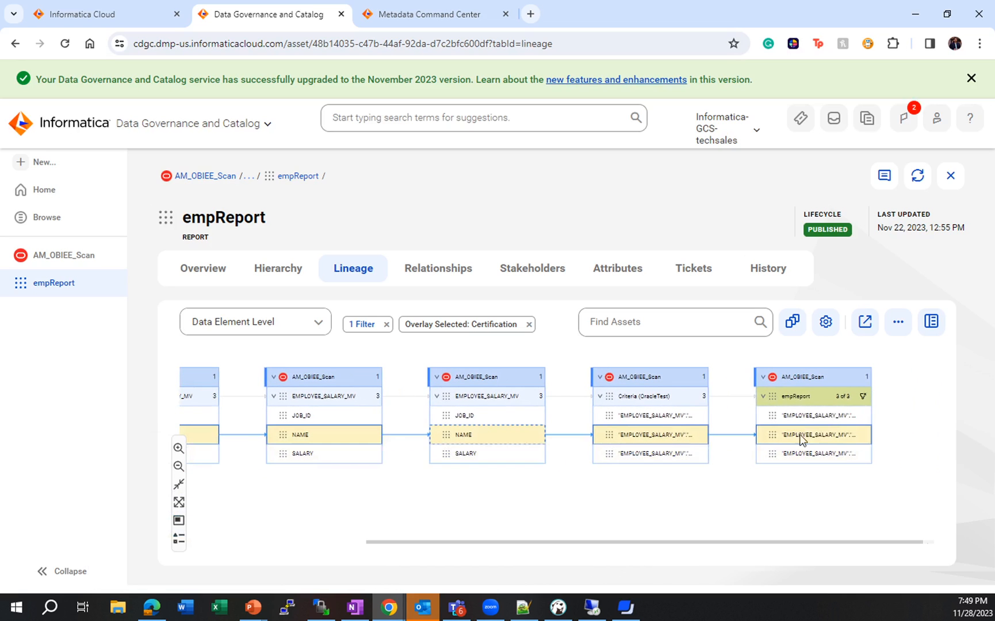
{"action": "mouse_move", "coordinate": [816, 417]}
- Show empReport's lineage at Data Set Level and expand its upstream side by the most hops offered
{"action": "left_click", "coordinate": [314, 326]}
{"action": "left_click", "coordinate": [257, 354]}
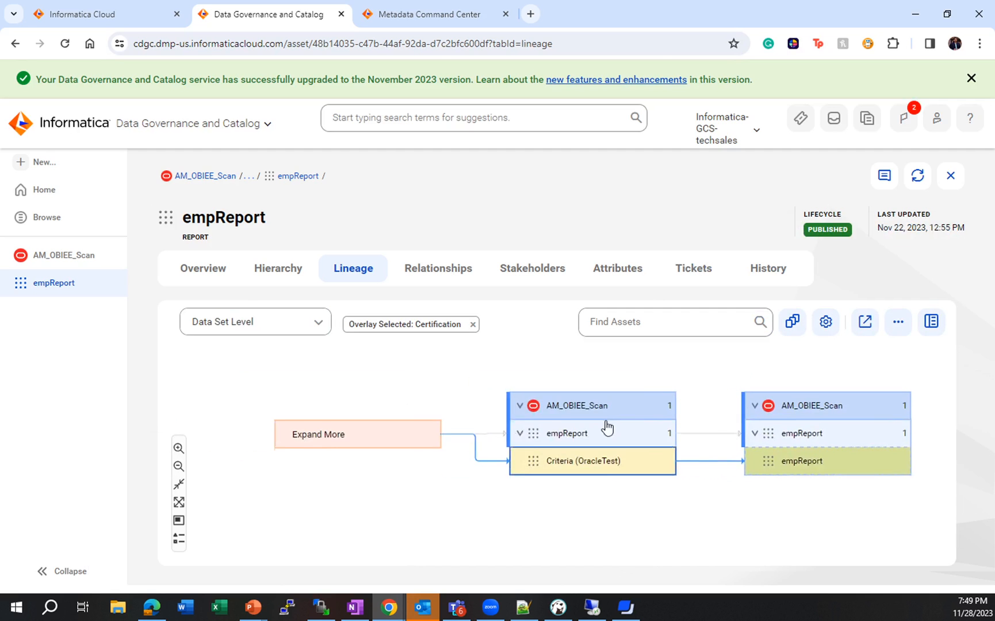
{"action": "left_click", "coordinate": [606, 428]}
{"action": "left_click", "coordinate": [352, 431]}
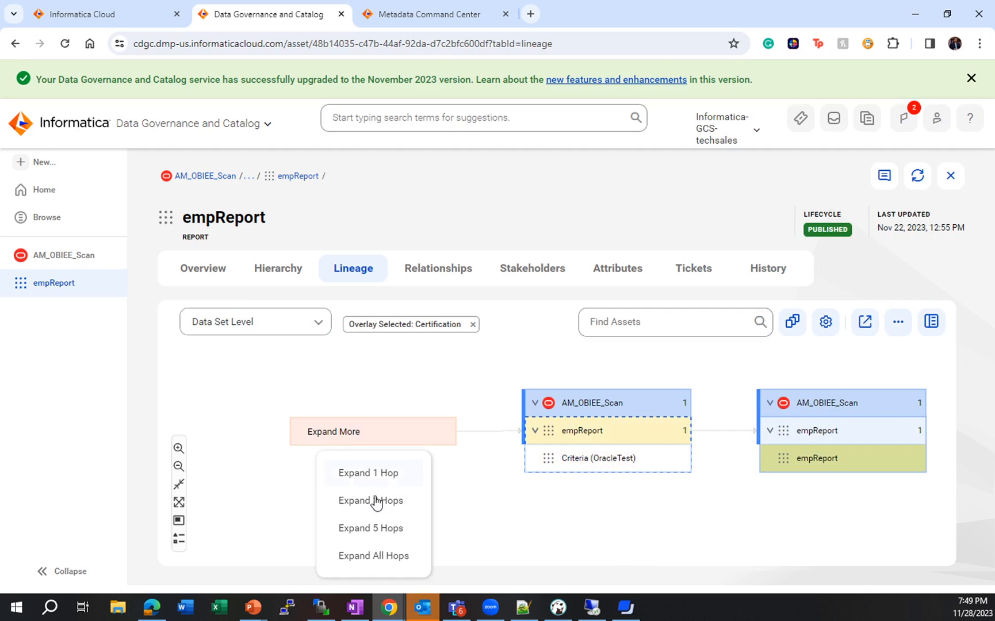
{"action": "left_click", "coordinate": [379, 555]}
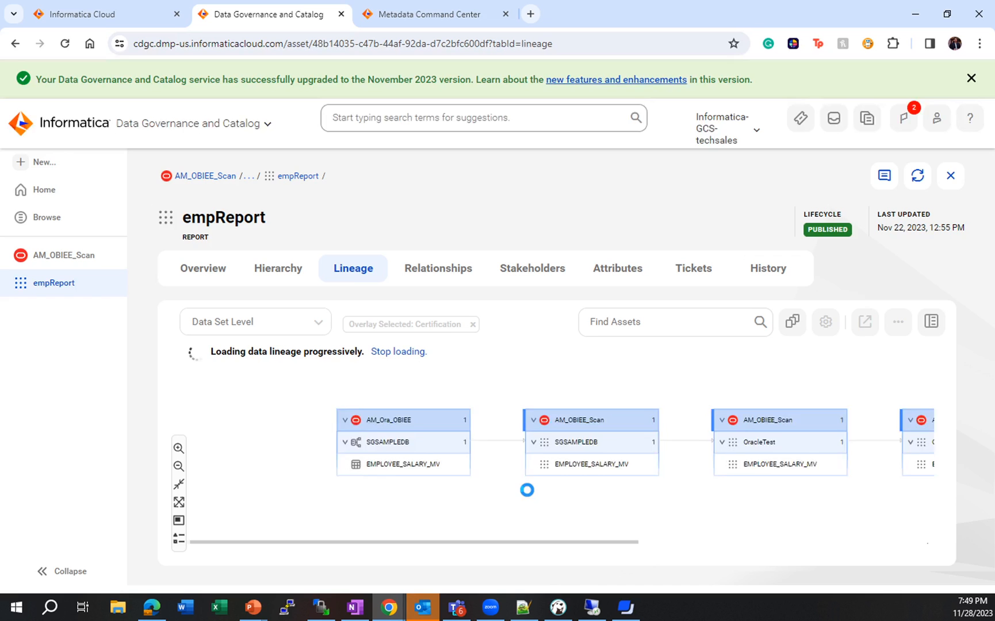
{"action": "left_click_drag", "start_coordinate": [595, 503], "coordinate": [472, 493]}
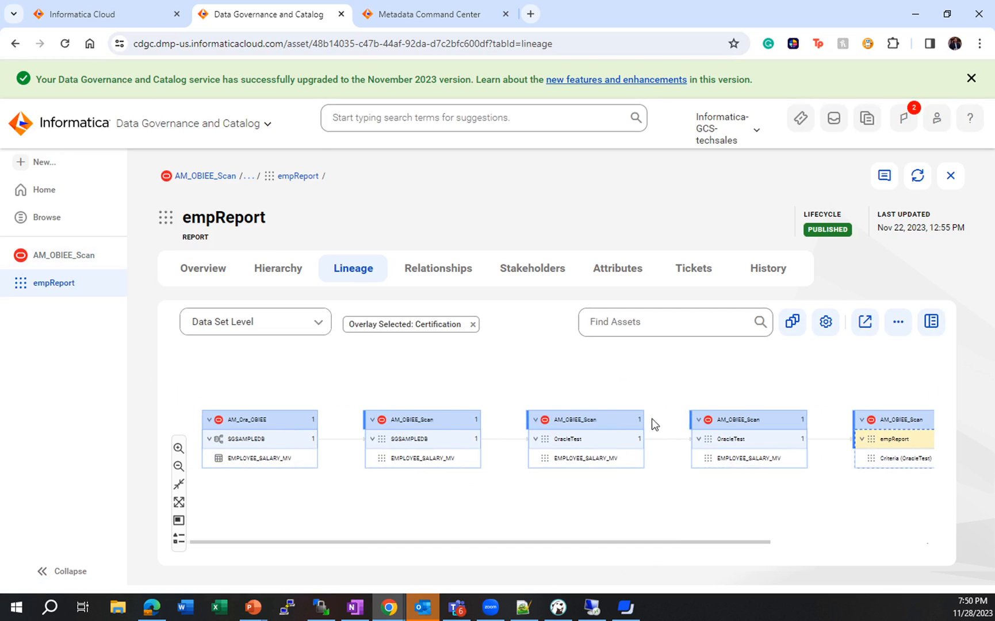
- Return to Metadata Command Center and examine the Connection Assignment job, including its merge operation details
{"action": "left_click", "coordinate": [445, 14]}
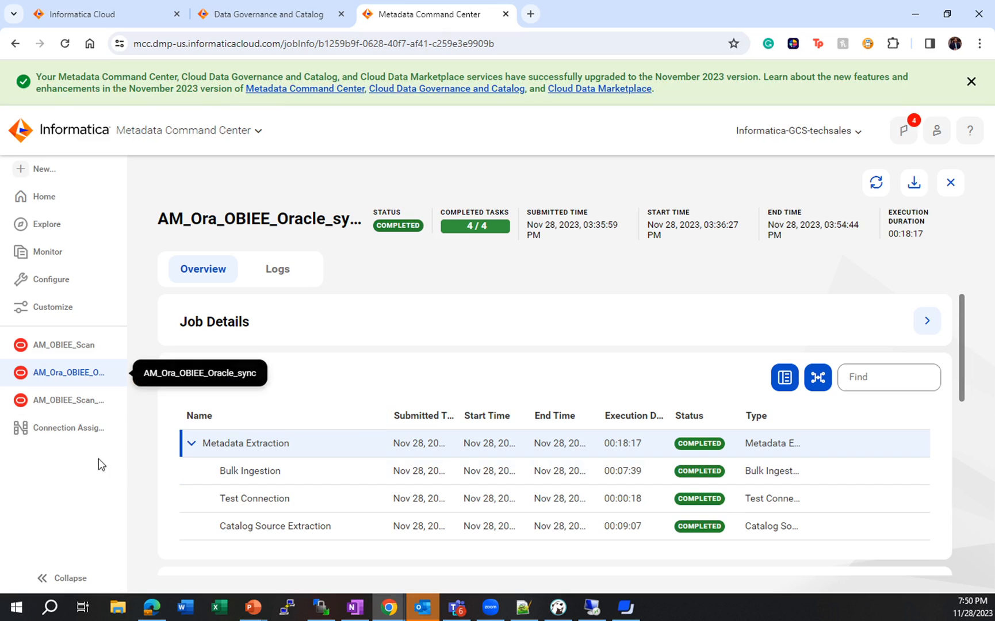
{"action": "left_click", "coordinate": [62, 437]}
{"action": "scroll", "coordinate": [345, 486], "scroll_direction": "down", "scroll_amount": 2}
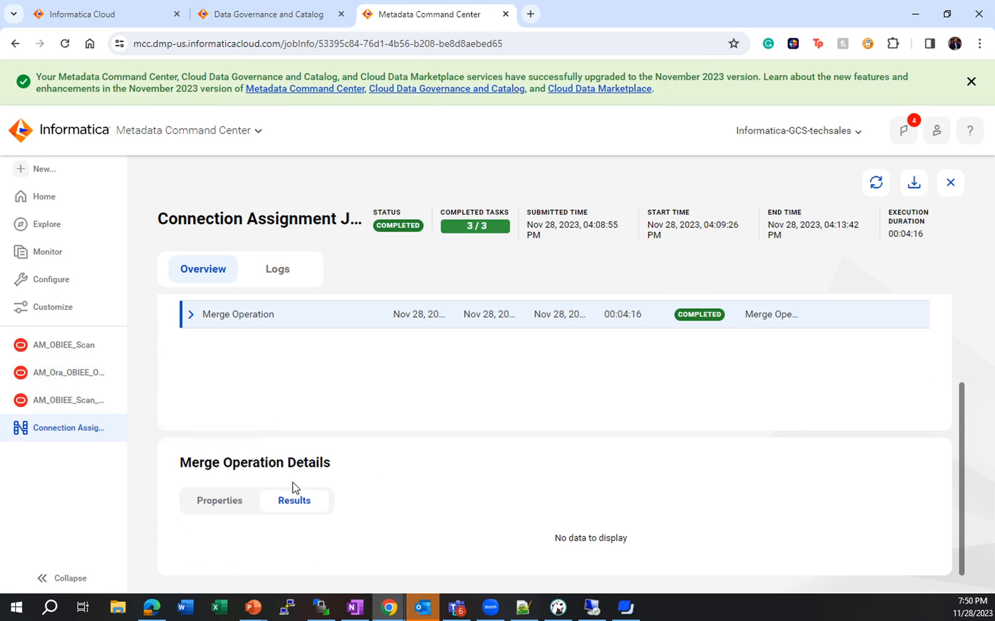
- Examine the Merge Operation's details and subtasks, and check the OracleDB connection's endpoint in the monitored connection assignments
{"action": "left_click", "coordinate": [226, 505]}
{"action": "left_click", "coordinate": [304, 506]}
{"action": "left_click", "coordinate": [191, 314]}
{"action": "scroll", "coordinate": [421, 469], "scroll_direction": "up", "scroll_amount": 2}
{"action": "scroll", "coordinate": [421, 469], "scroll_direction": "down", "scroll_amount": 2}
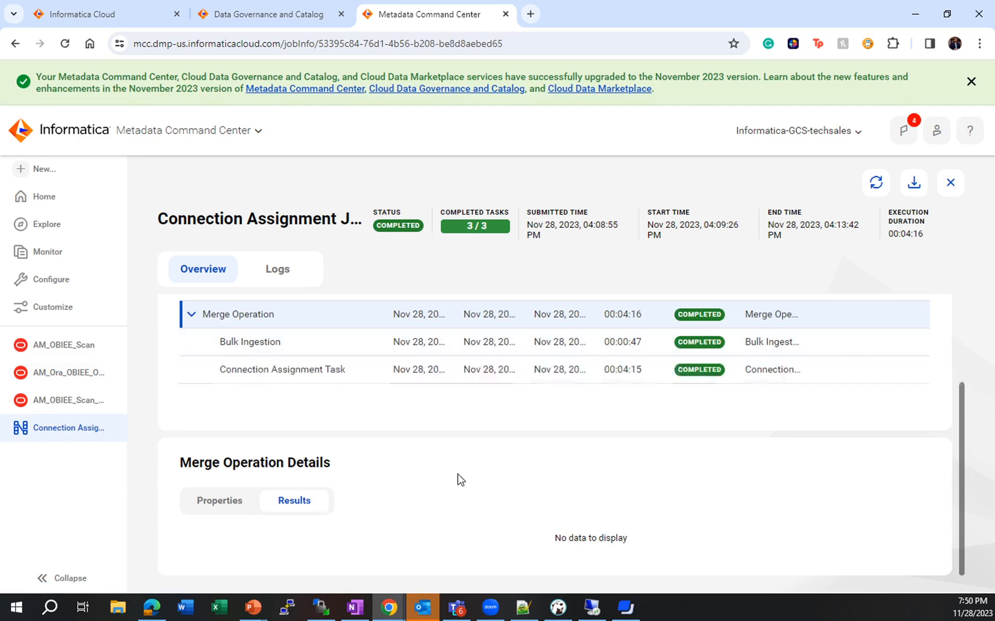
{"action": "left_click", "coordinate": [52, 253]}
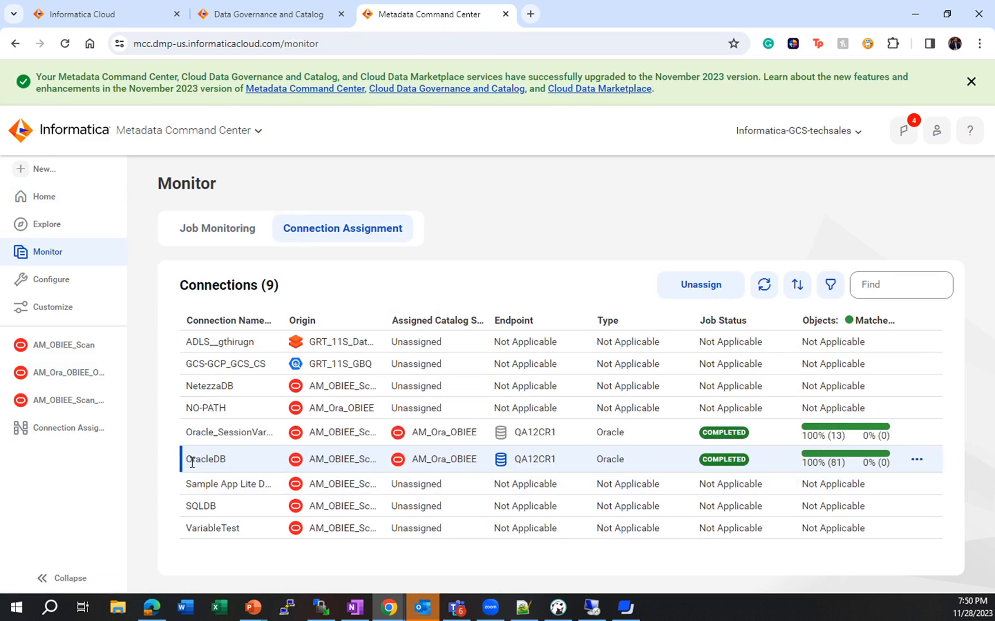
{"action": "left_click_drag", "start_coordinate": [516, 432], "coordinate": [556, 459]}
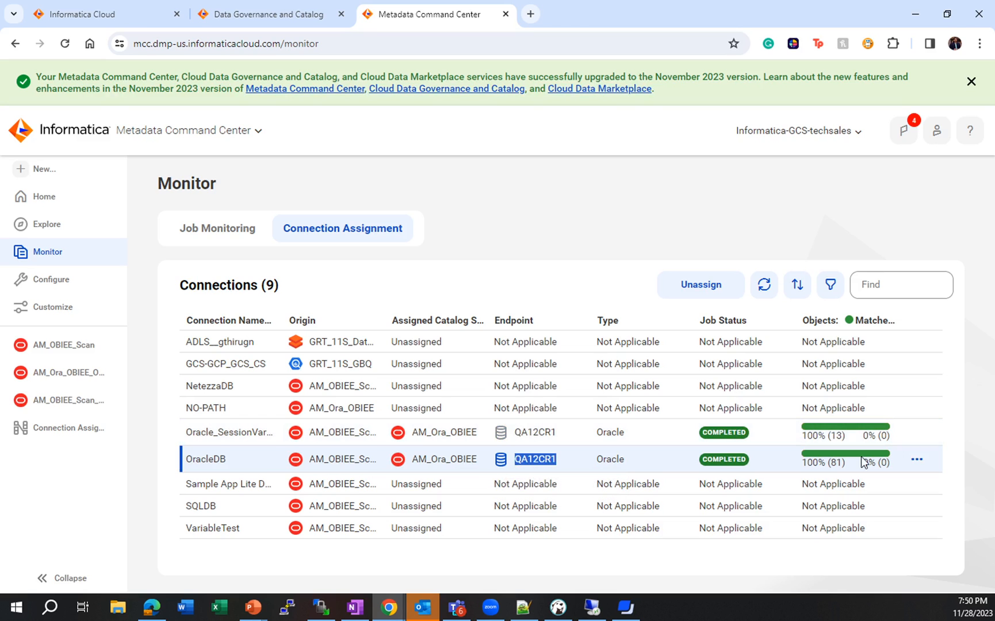
- Switch to Data Governance and Catalog, follow empReport's data set lineage downstream to the report, and reopen the AM_OBIEE_Scan catalog source
{"action": "left_click", "coordinate": [262, 14]}
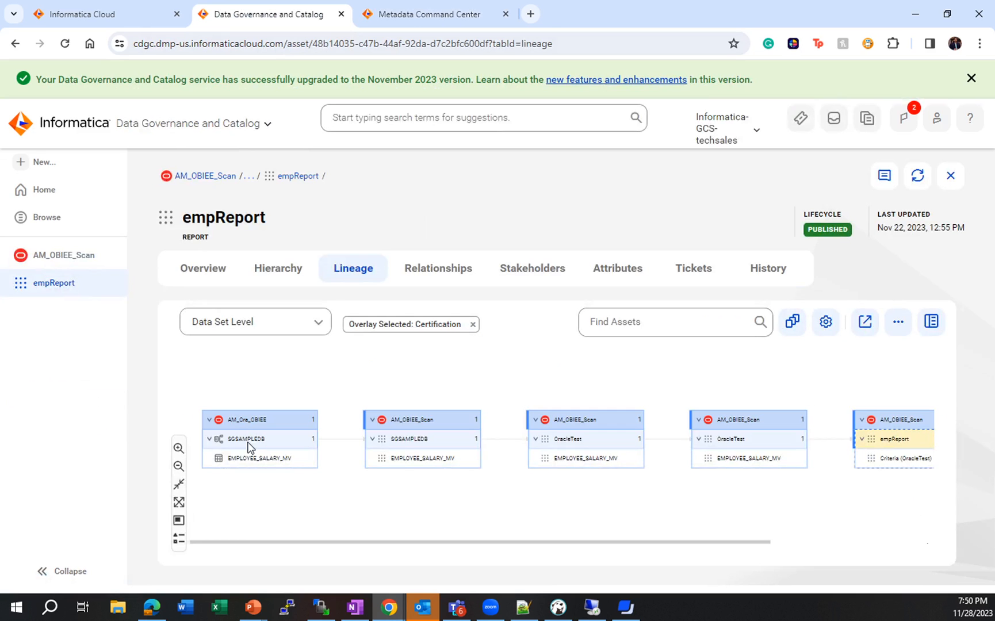
{"action": "mouse_move", "coordinate": [249, 448]}
{"action": "left_click_drag", "start_coordinate": [887, 446], "coordinate": [731, 454]}
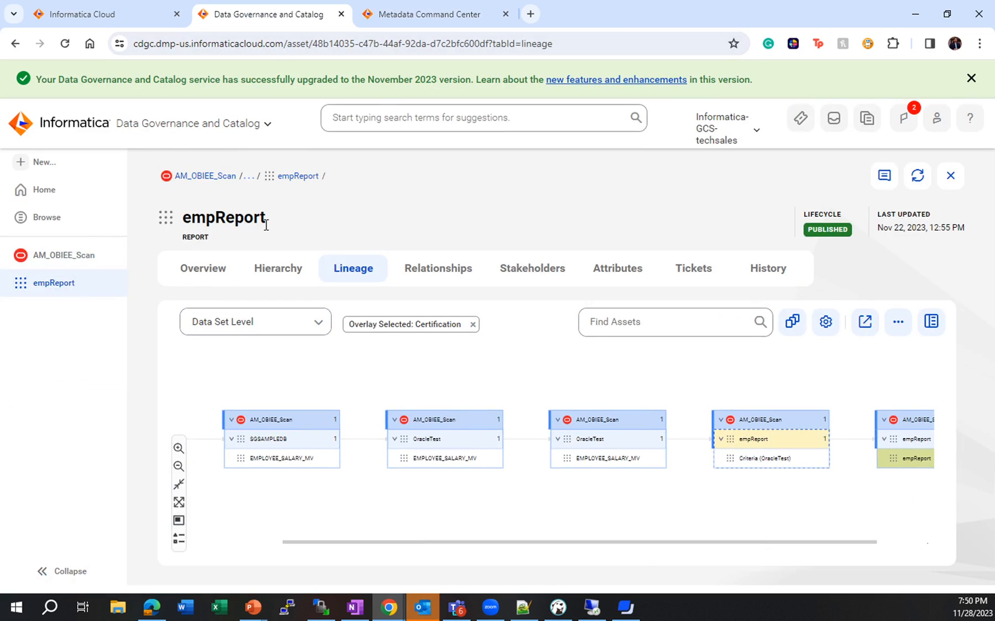
{"action": "left_click", "coordinate": [79, 258]}
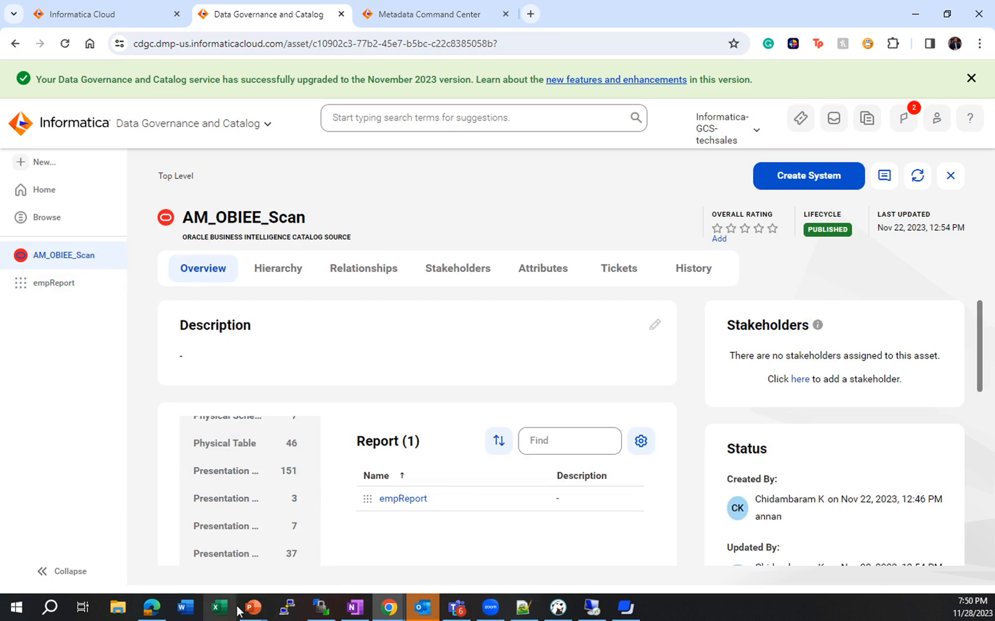
- Switch to the PowerPoint slide show and advance from the prerequisites slide to the Summary slide with the documentation link
{"action": "mouse_move", "coordinate": [253, 607]}
{"action": "left_click", "coordinate": [222, 555]}
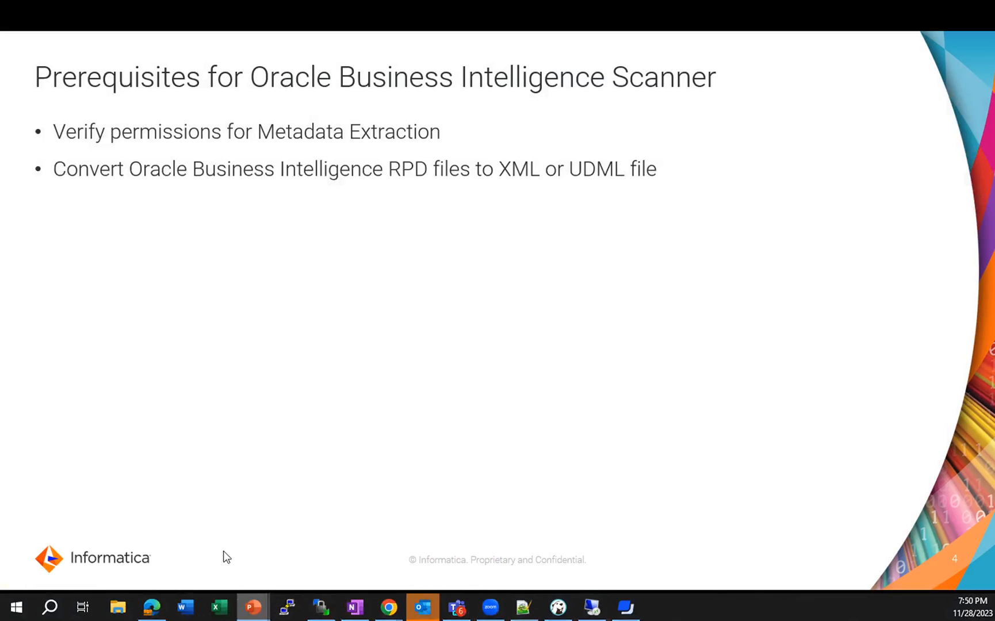
{"action": "left_click", "coordinate": [430, 306]}
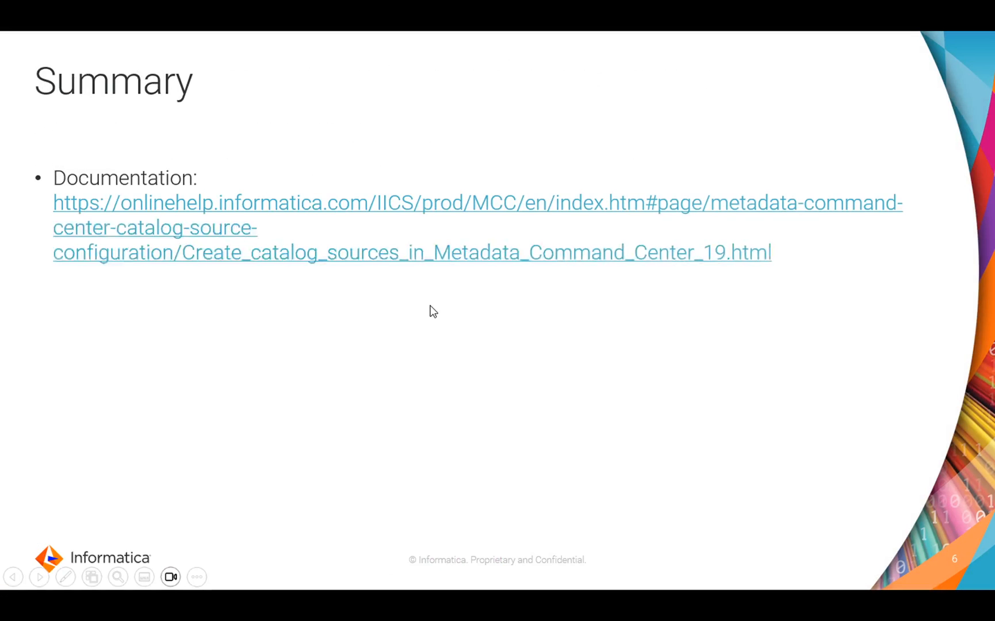